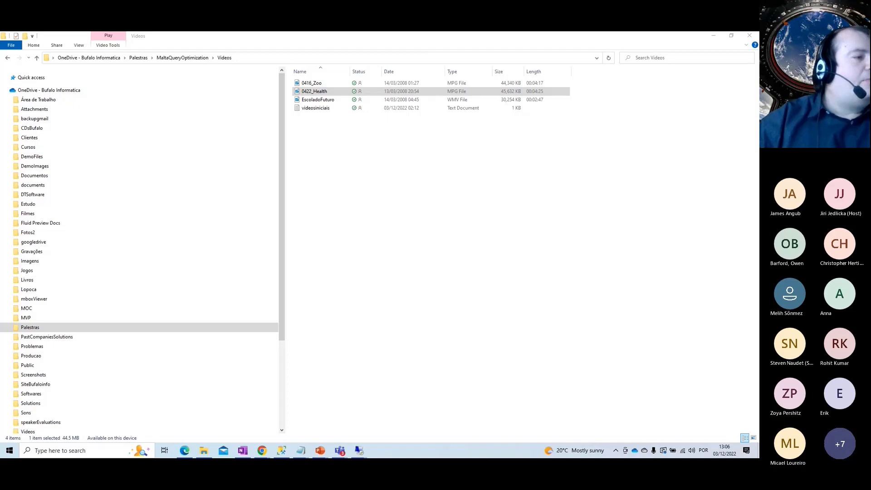
Switch from File Explorer to the Chrome window showing the sql22RC1 Connect page
key(alt+Tab)
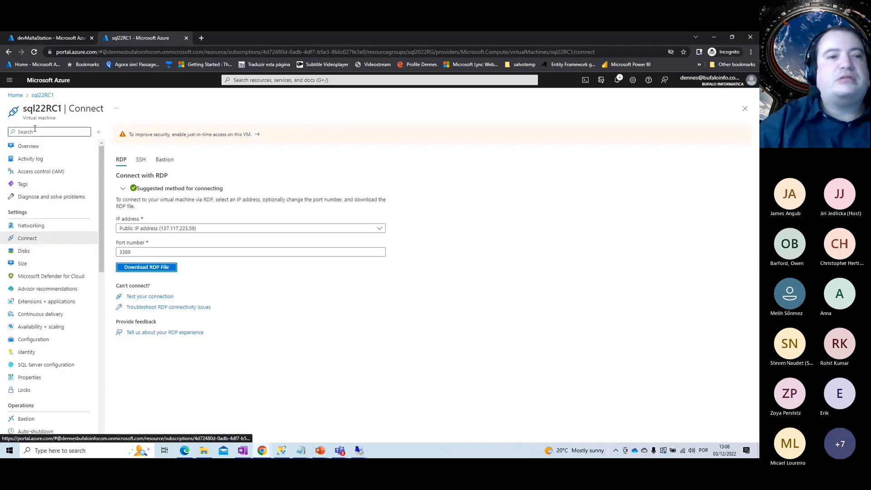
Go Home, reopen the recent sql22RC1 virtual machine and follow its sql2022RG resource group link
click(36, 96)
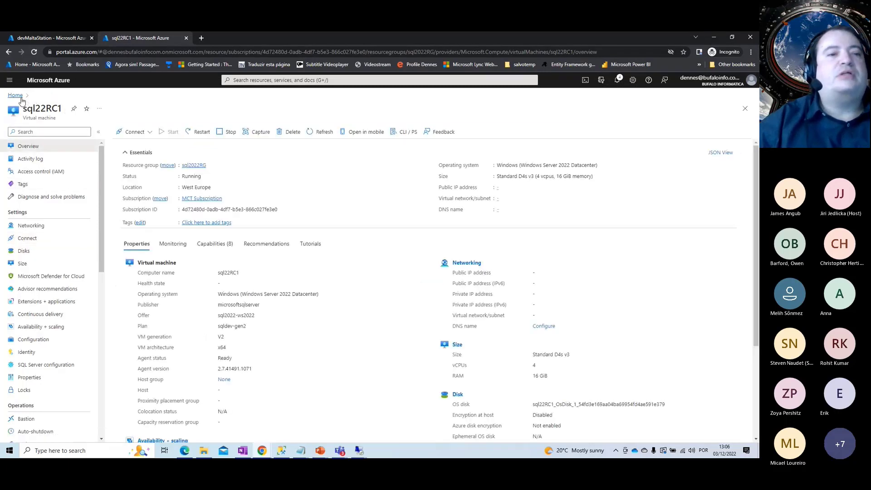
click(20, 98)
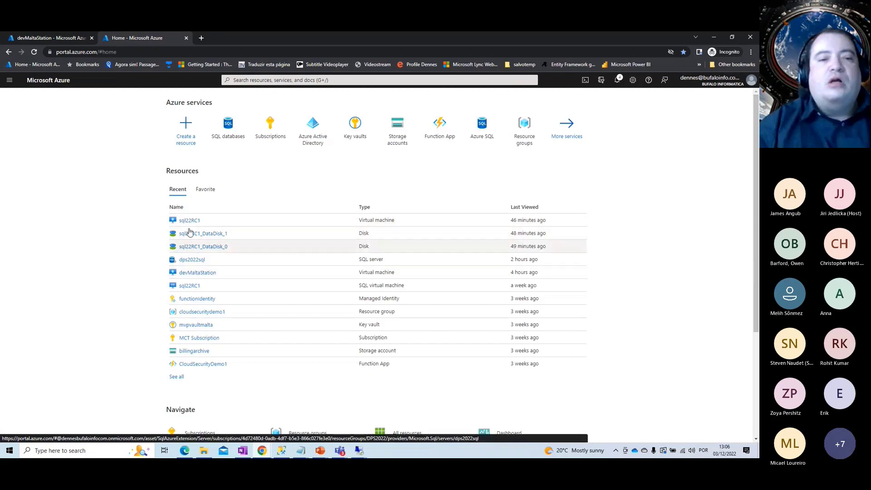
click(186, 220)
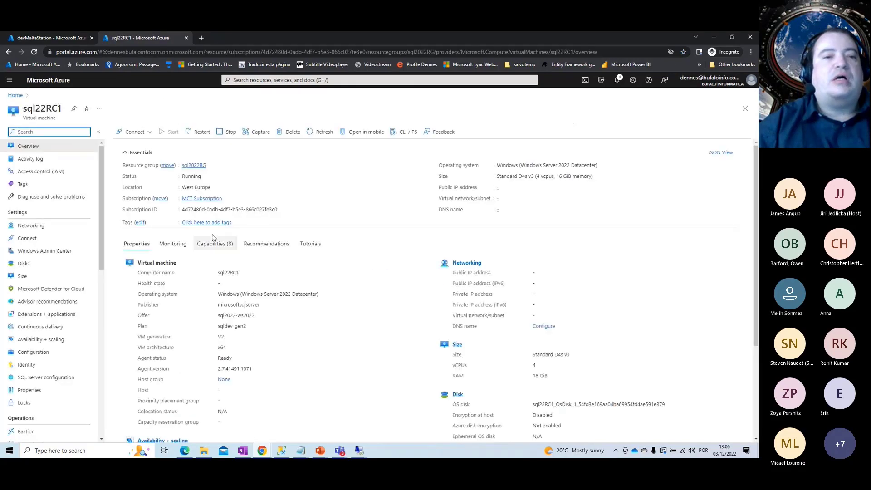
click(193, 166)
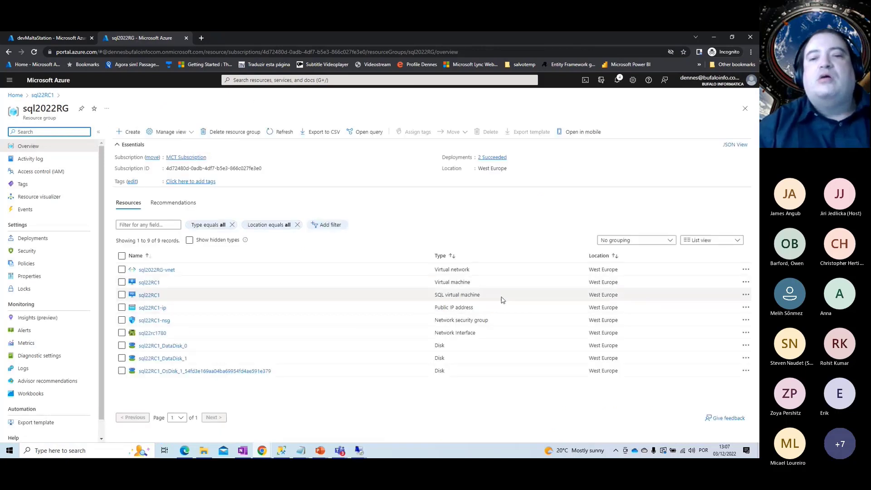
drag(435, 282, 181, 299)
click(181, 299)
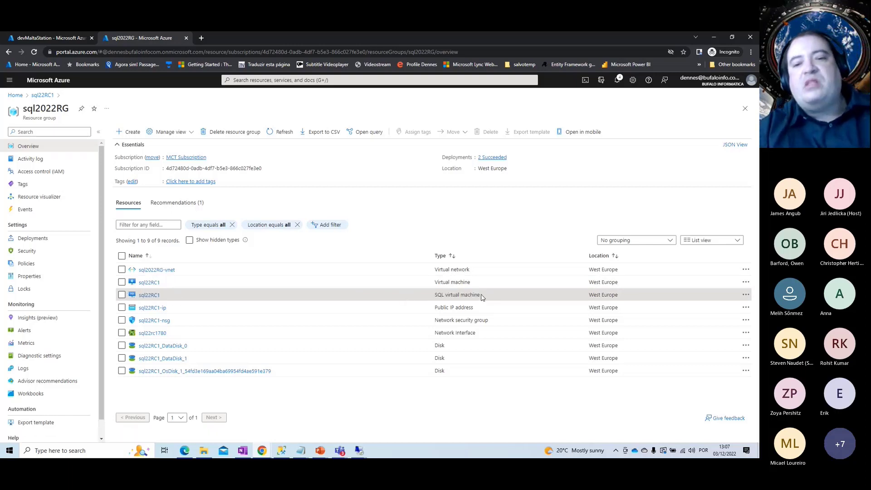
drag(483, 297, 147, 297)
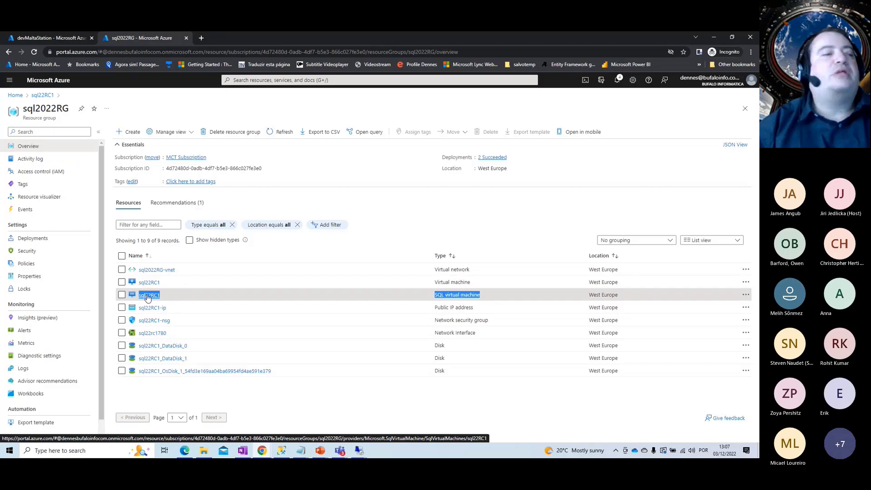
Open the sql22RC1 SQL virtual machine's Security Configuration page
click(148, 297)
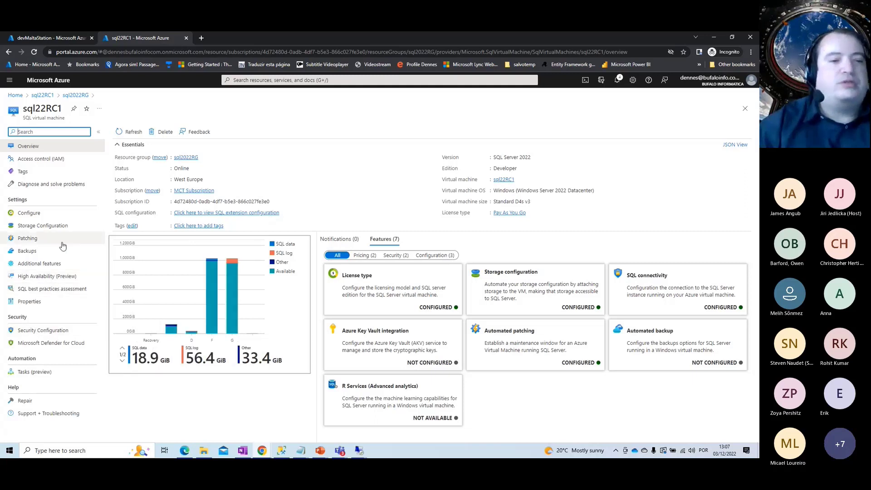
click(44, 331)
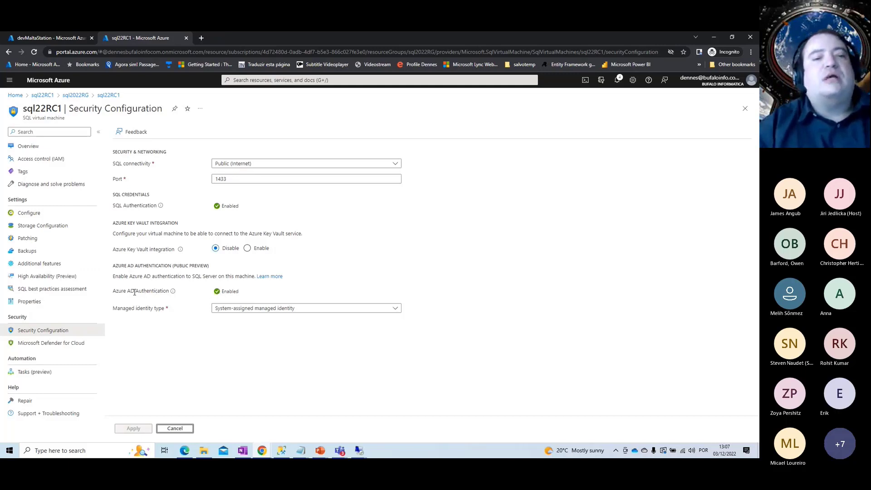
Highlight the 'Azure AD Authentication: Enabled' row, then return to the sql2022RG resource group
drag(114, 293, 123, 293)
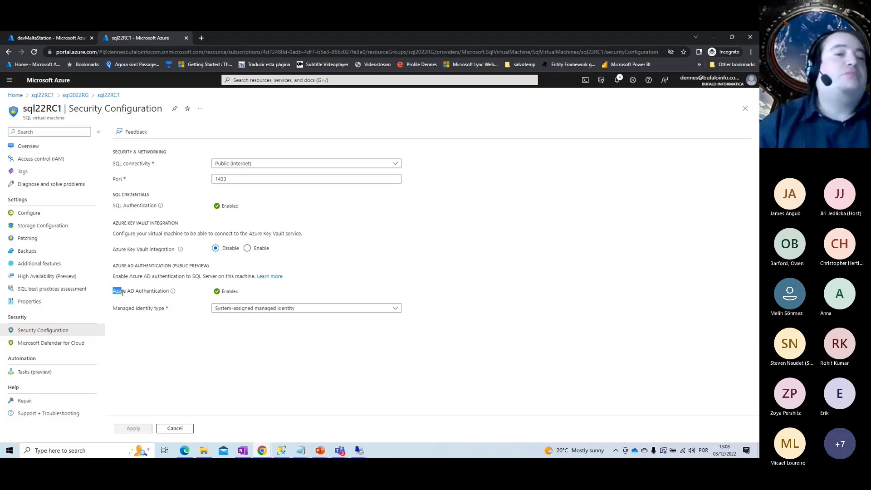
click(168, 290)
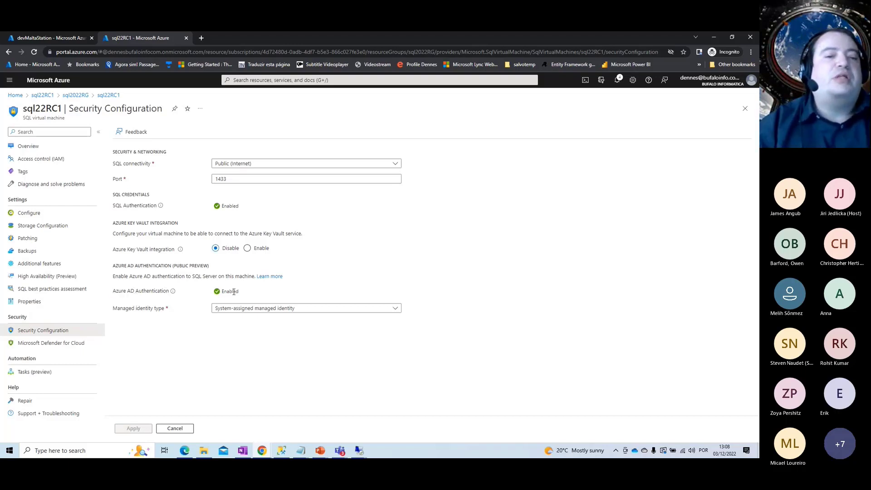
drag(241, 294, 122, 291)
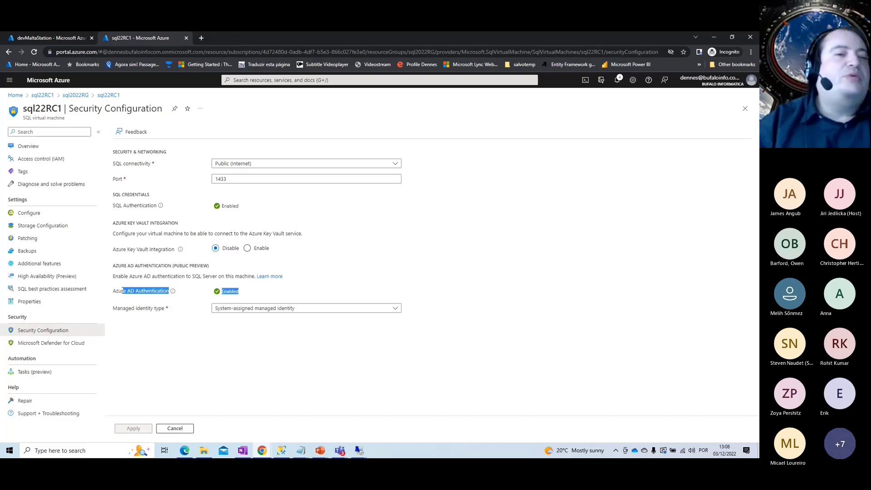
click(71, 130)
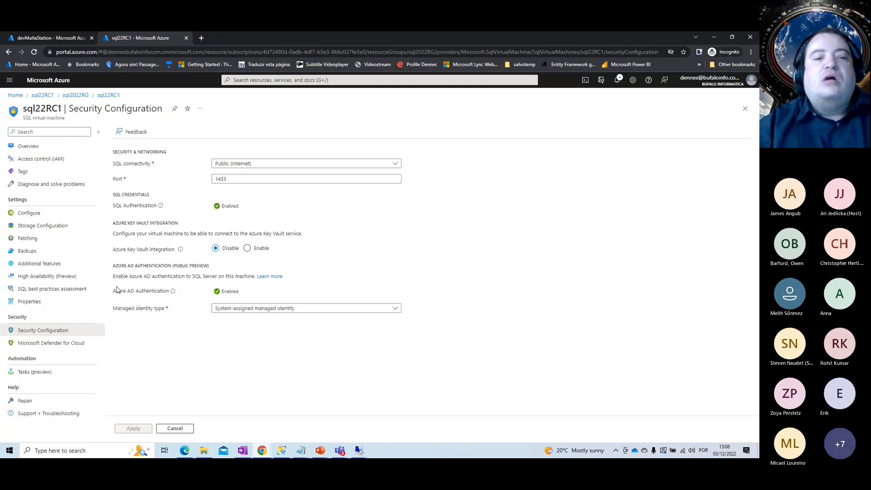
drag(117, 290, 195, 297)
click(258, 296)
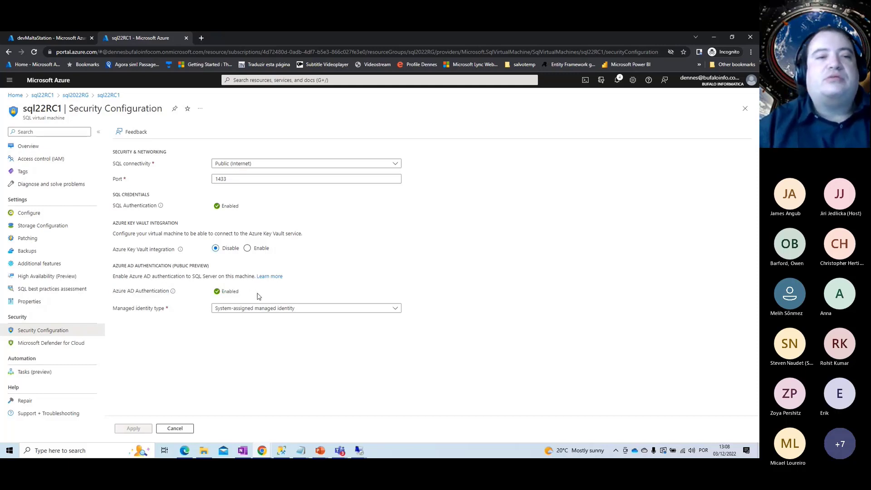
click(81, 96)
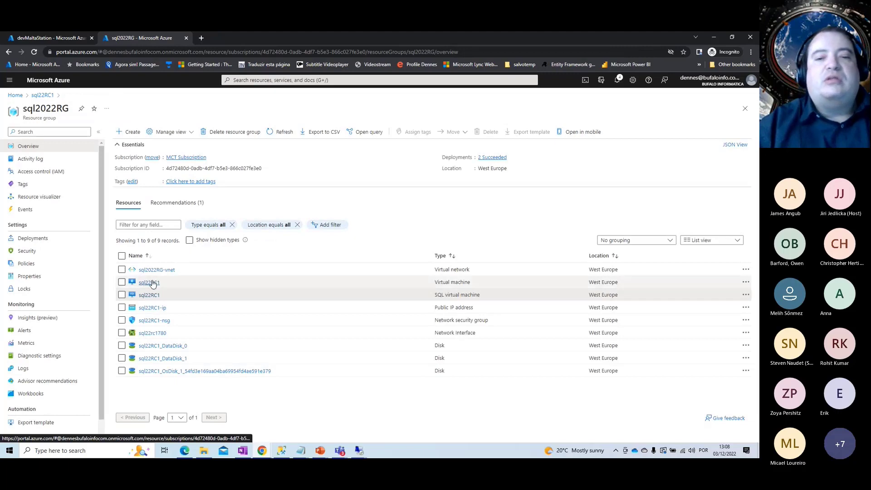
Check that sql22RC1's system-assigned managed identity is On, then go back to portal Home
click(150, 283)
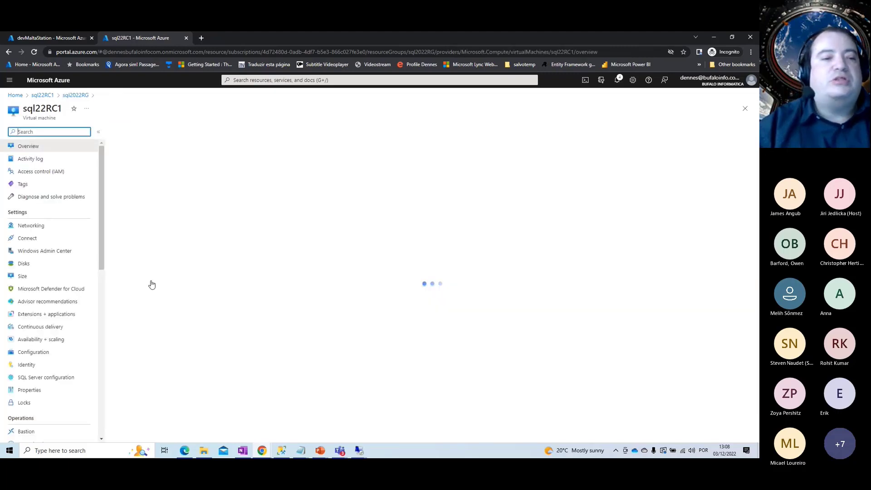
drag(103, 253, 103, 284)
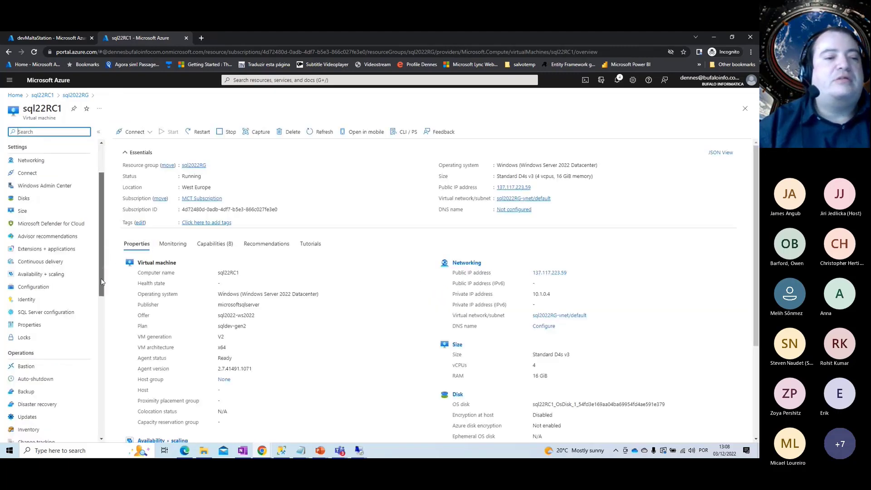
click(62, 292)
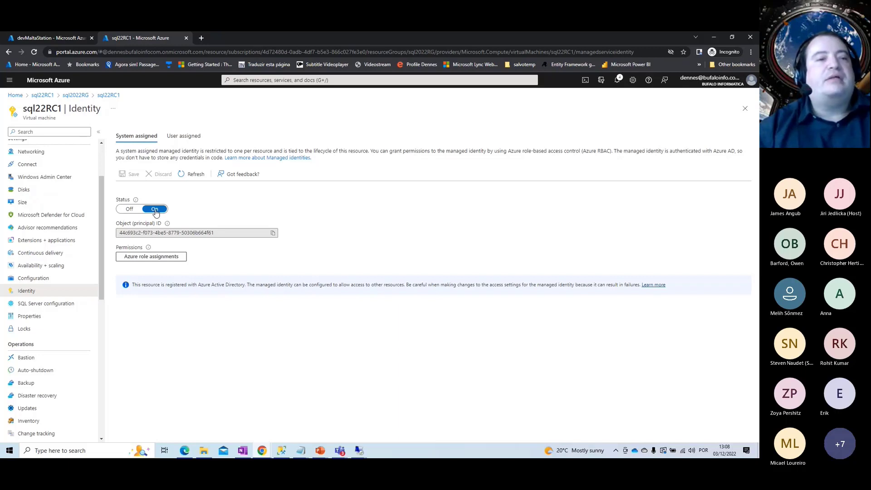
click(14, 95)
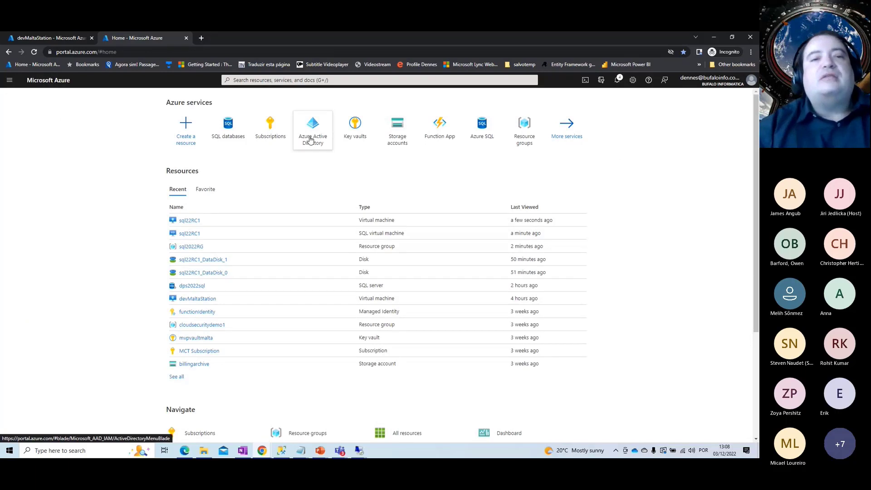
Open the Azure Active Directory tenant's Roles and administrators list
click(309, 140)
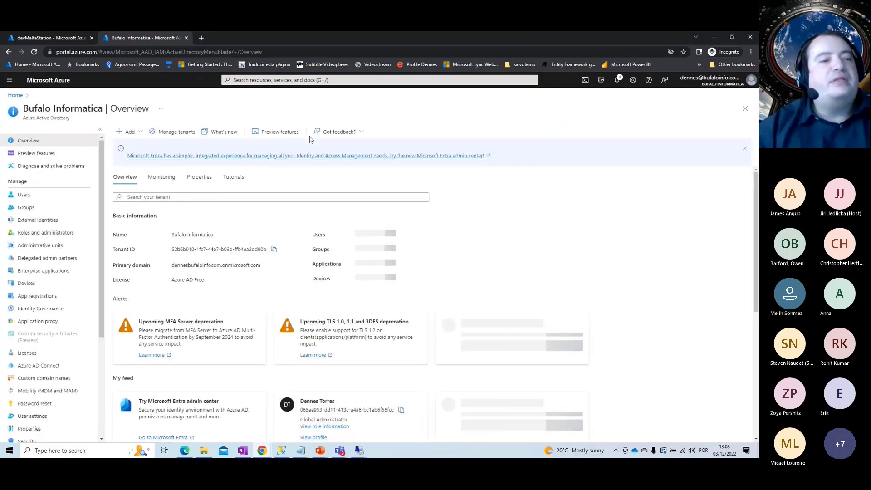
click(58, 232)
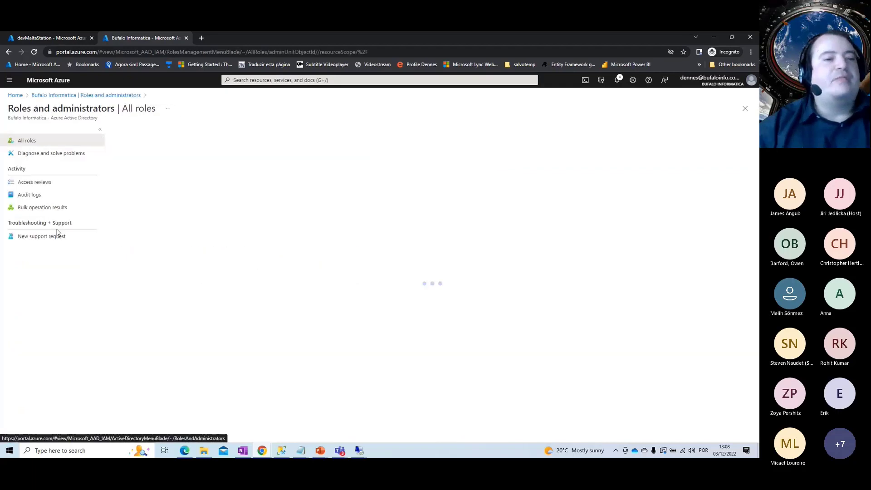
click(65, 94)
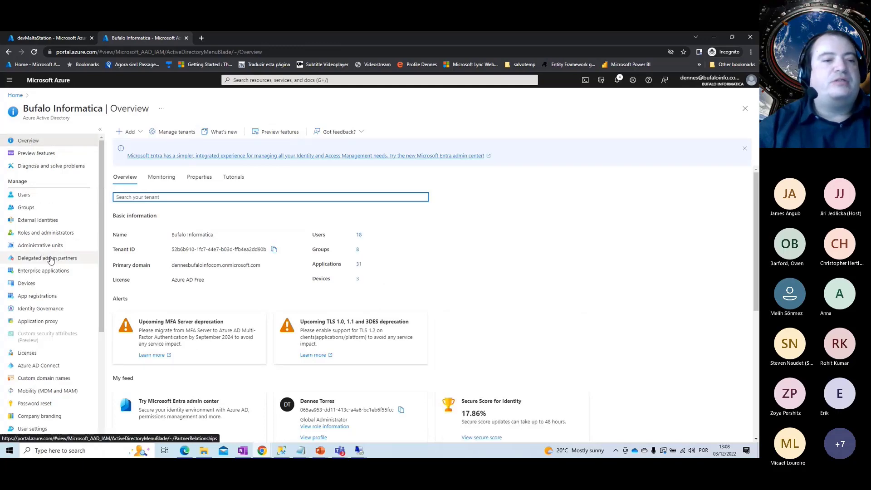
click(46, 233)
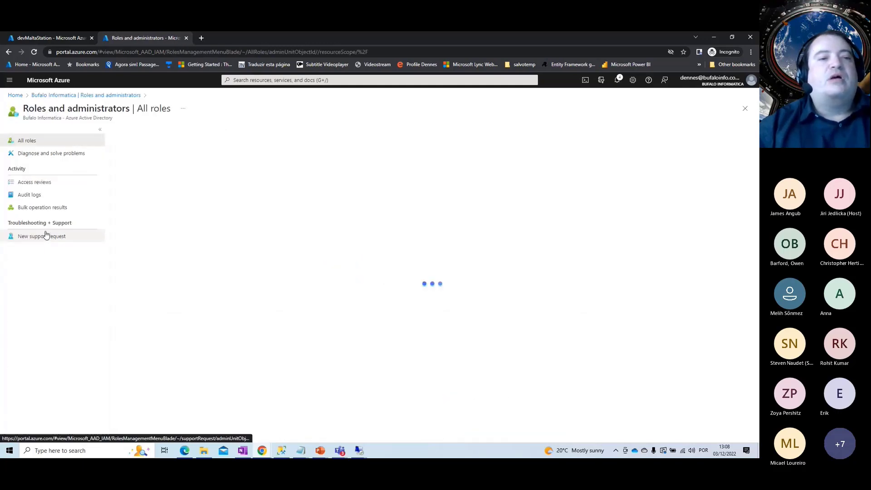
Search roles for 'directory' and review the Directory Readers assignments including sql22RC1
click(151, 225)
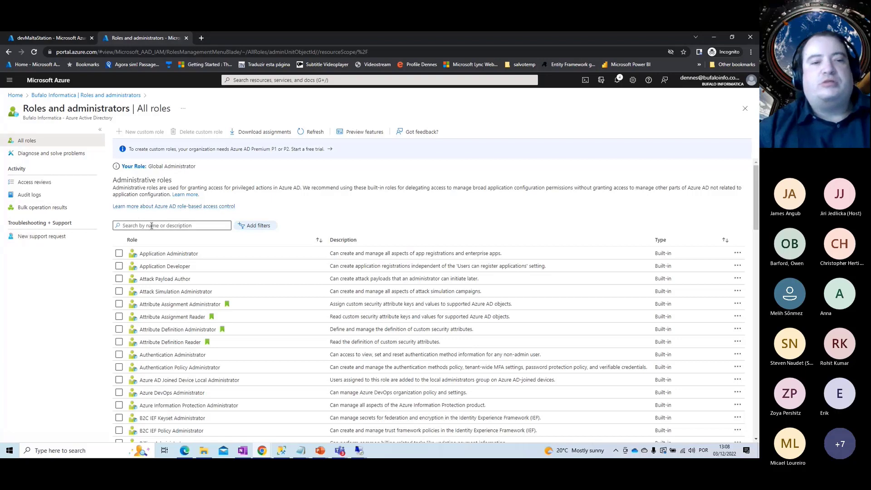
text(dire)
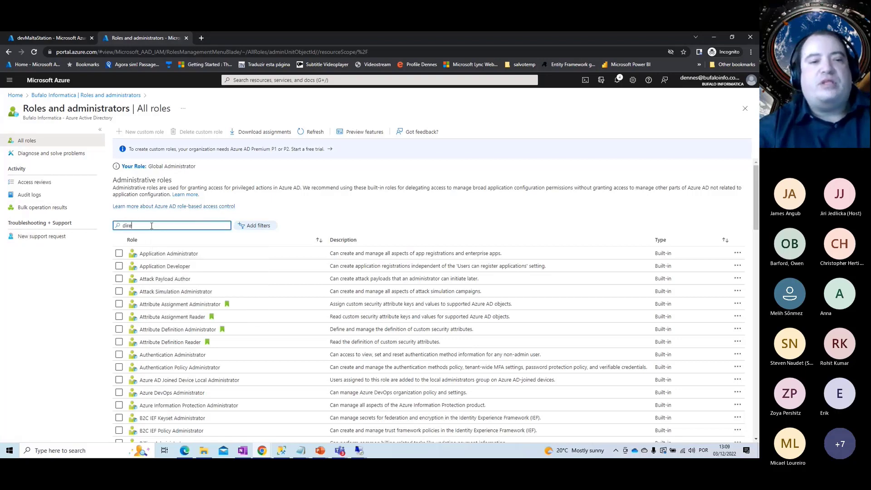
text(ctory)
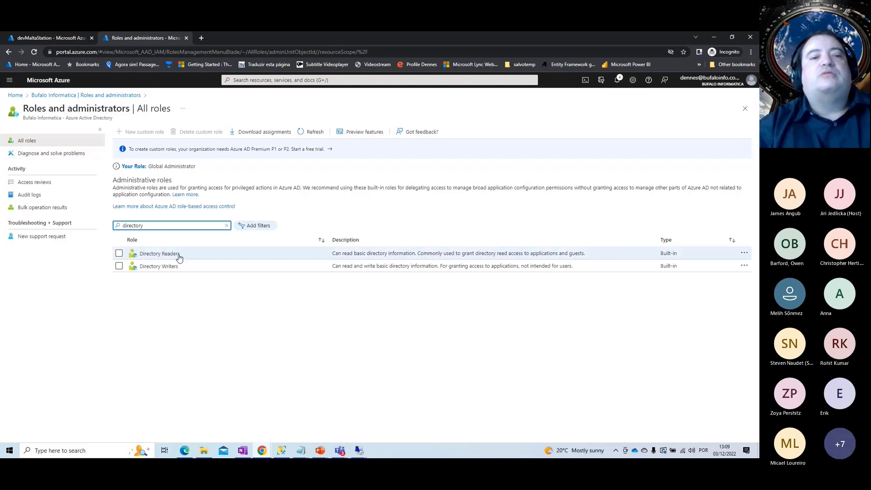
click(159, 254)
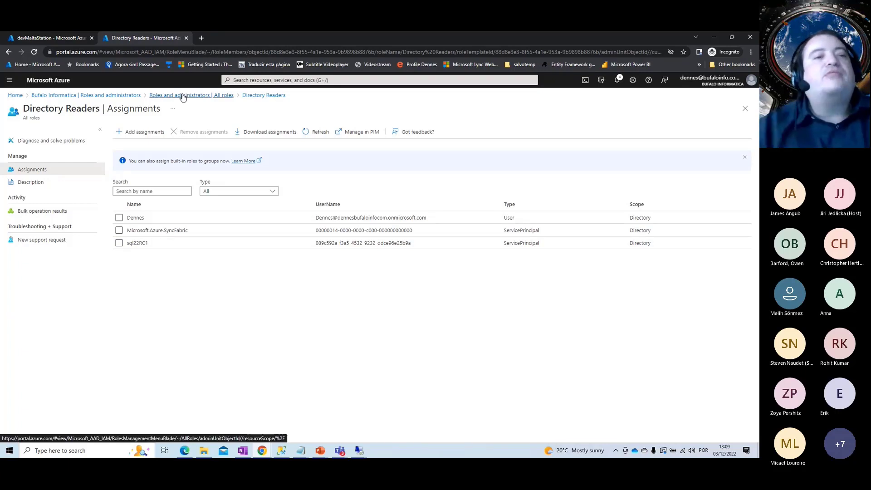
click(16, 95)
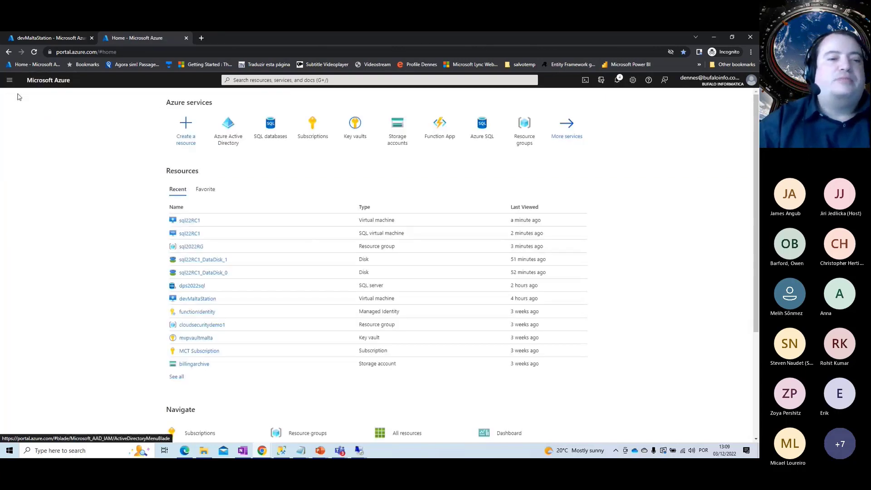
Reopen sql22RC1's Security Configuration and review managed identity types, keeping system-assigned
click(185, 234)
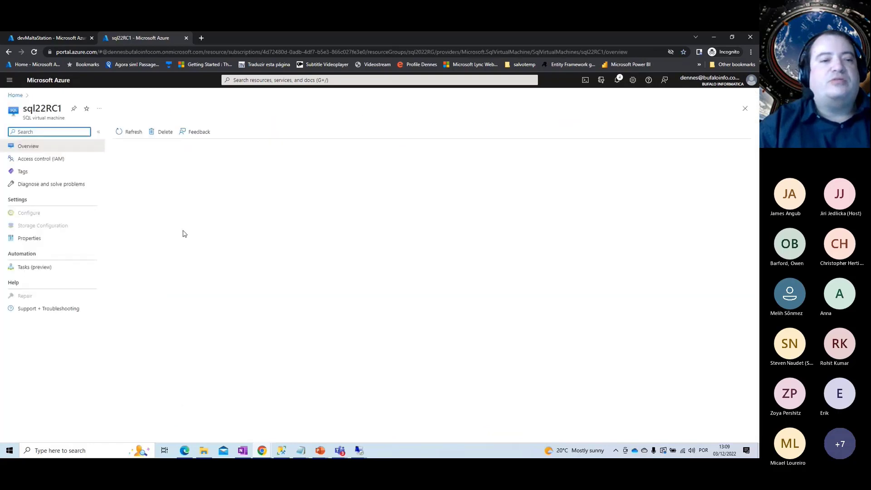
click(56, 334)
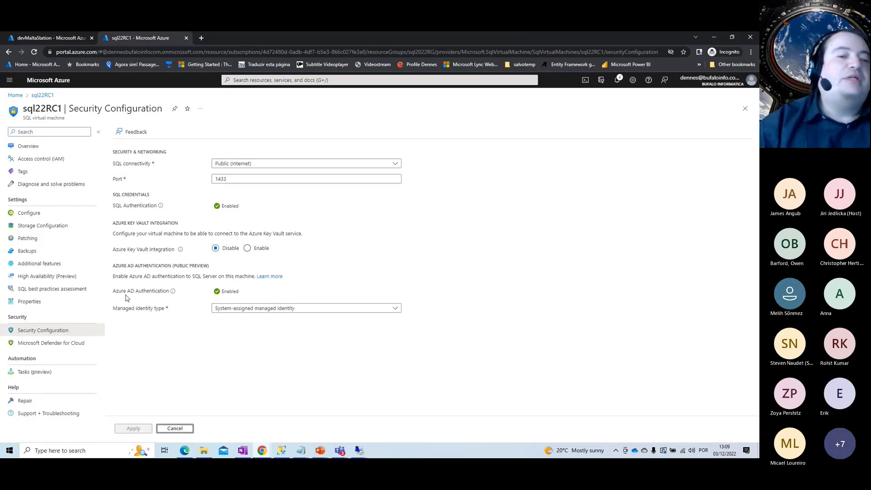
click(395, 309)
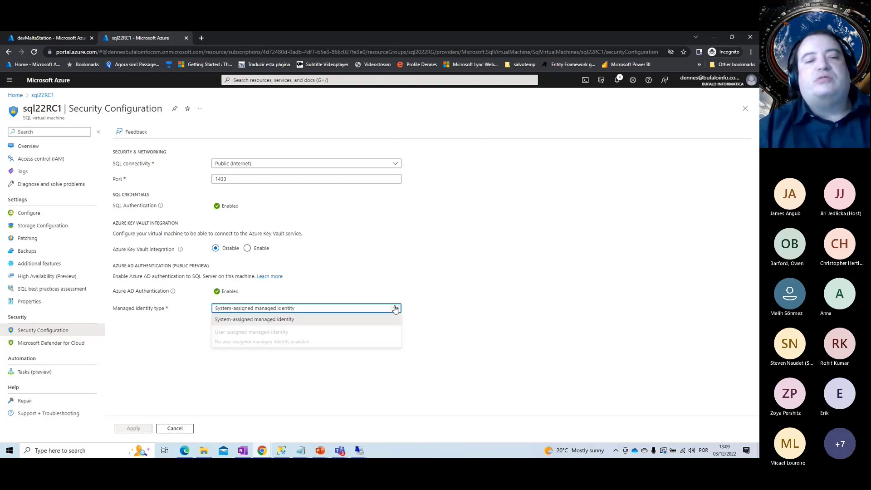
click(395, 308)
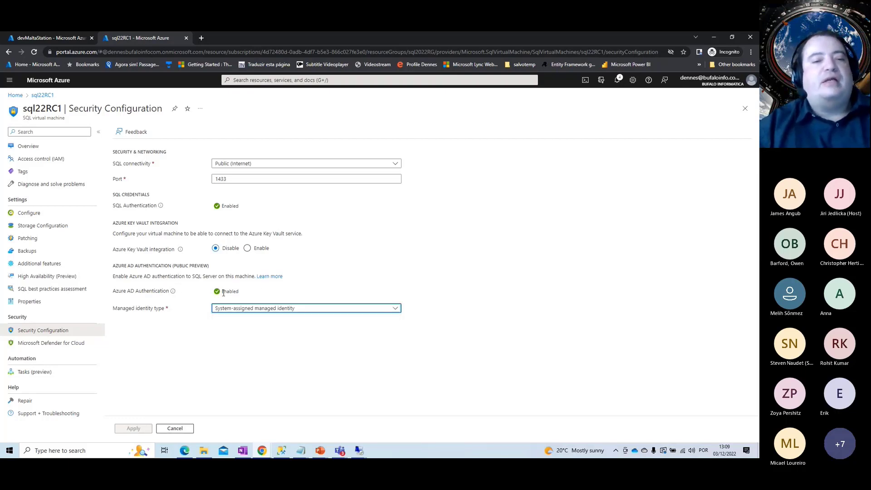
click(396, 310)
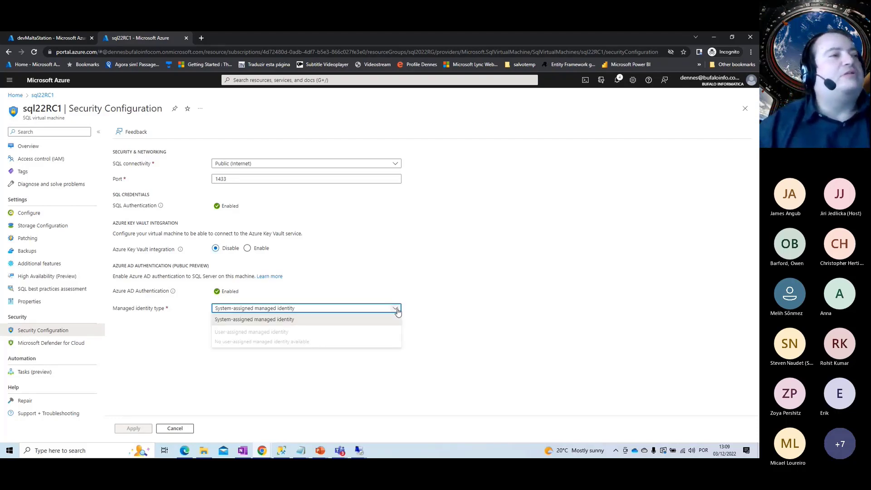
click(394, 296)
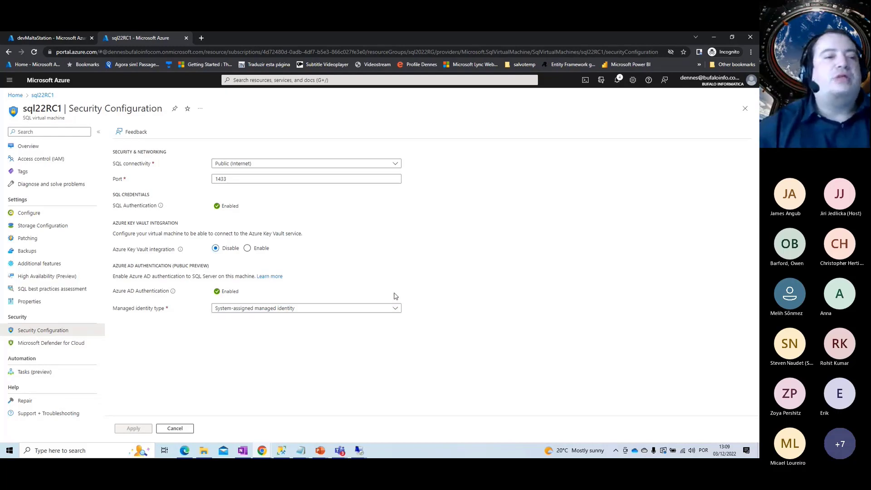
Open the sql22RC1 virtual machine overview, then bring its Remote Desktop session forward
click(15, 95)
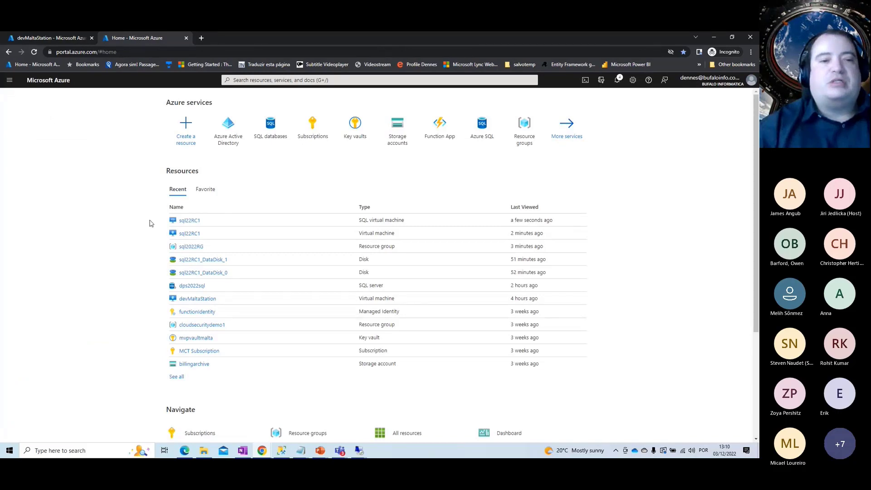
click(194, 222)
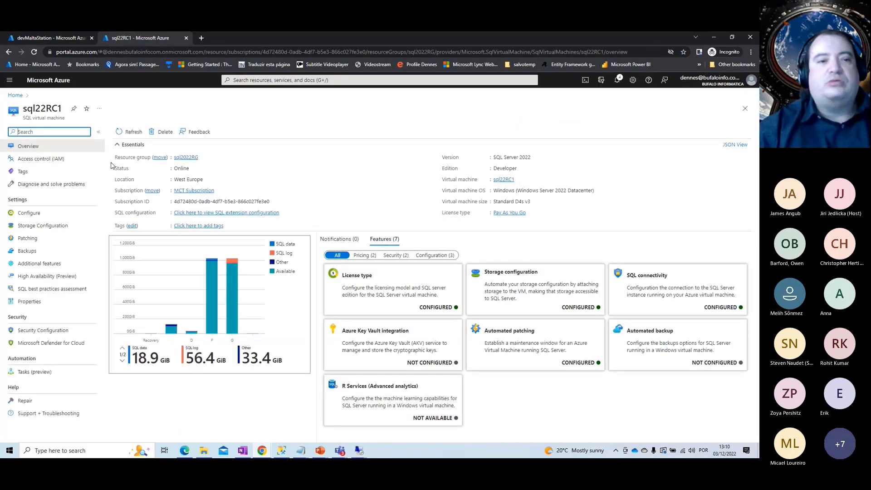
click(16, 96)
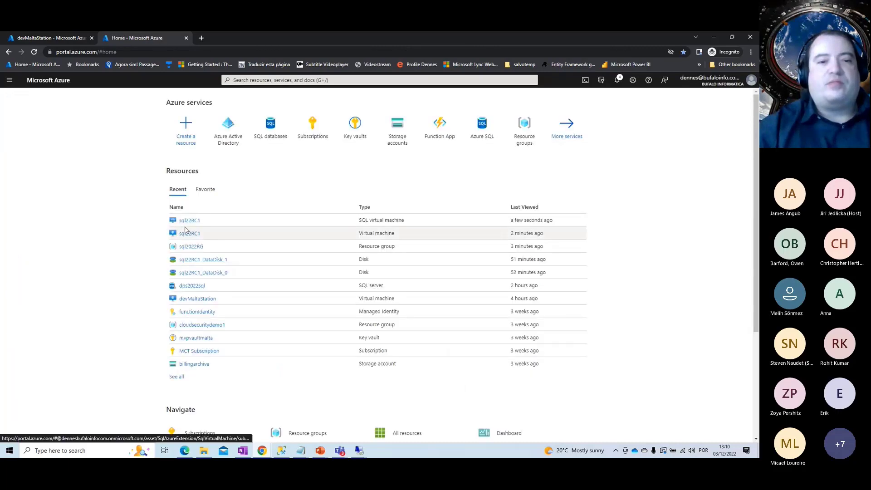
click(184, 233)
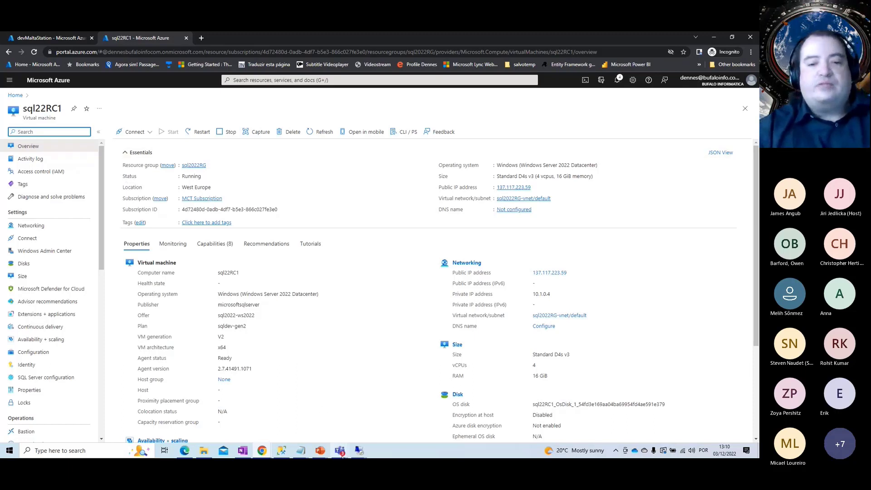
click(358, 454)
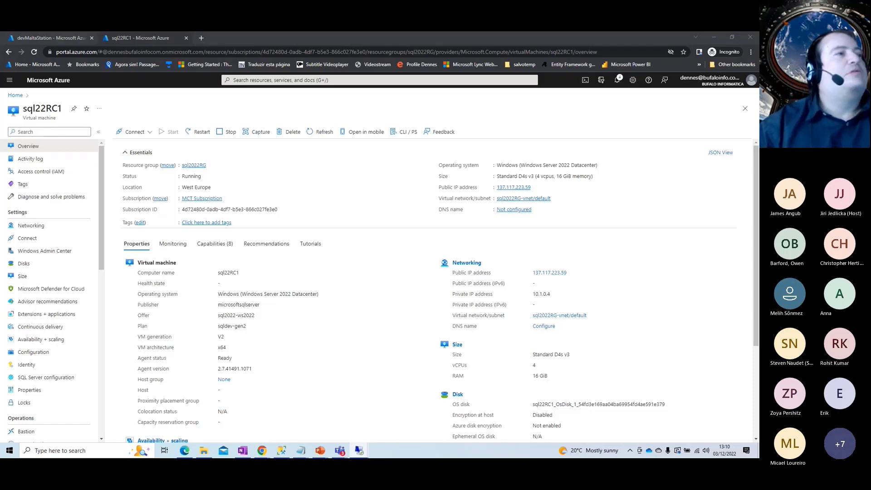
key(alt+Tab)
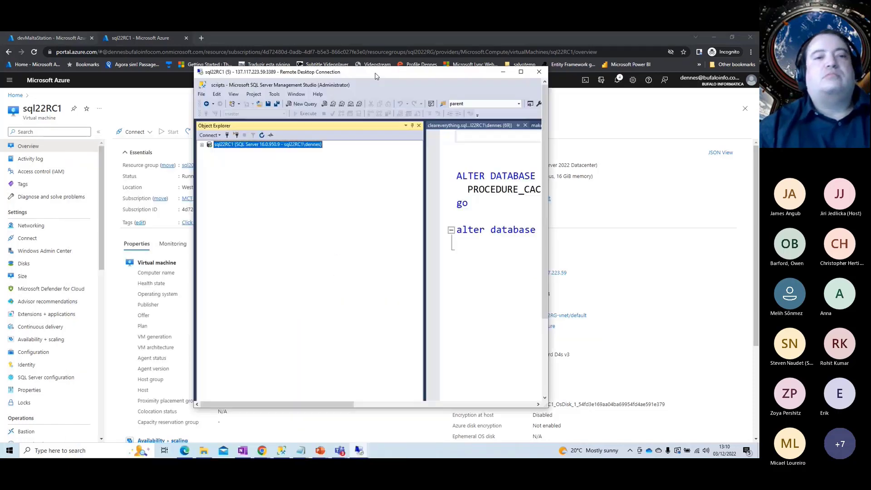
Maximize the remote session and try a Database Engine connection using Azure Active Directory - Universal with MFA
drag(375, 76, 459, 43)
click(603, 39)
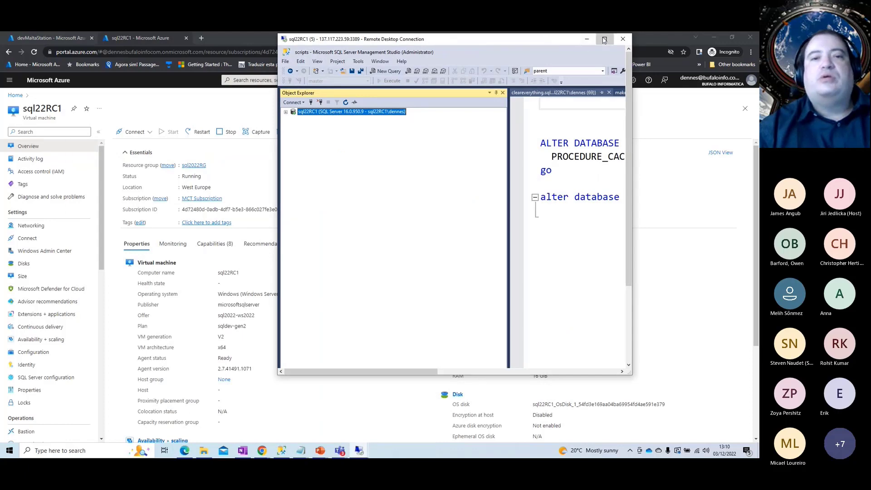
click(20, 91)
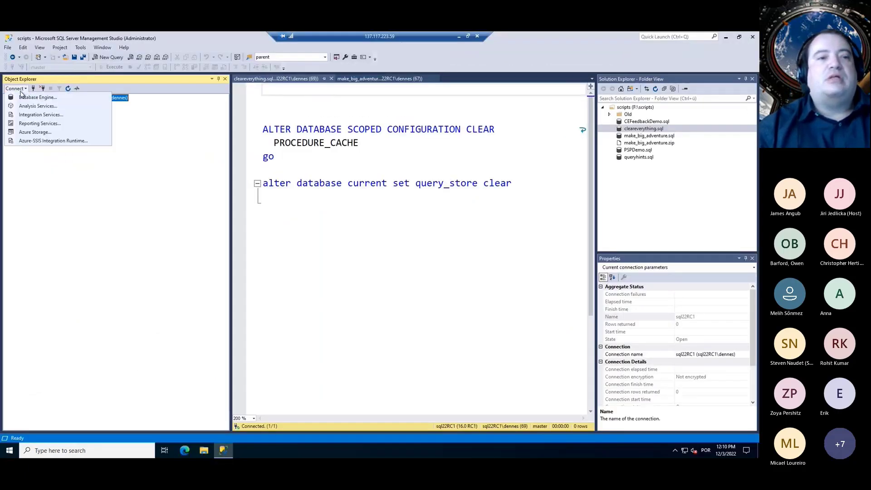
click(21, 98)
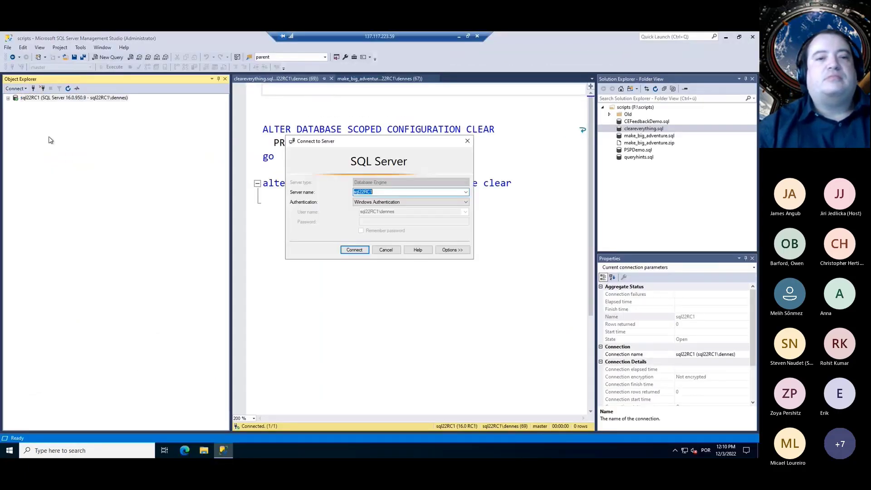
click(376, 203)
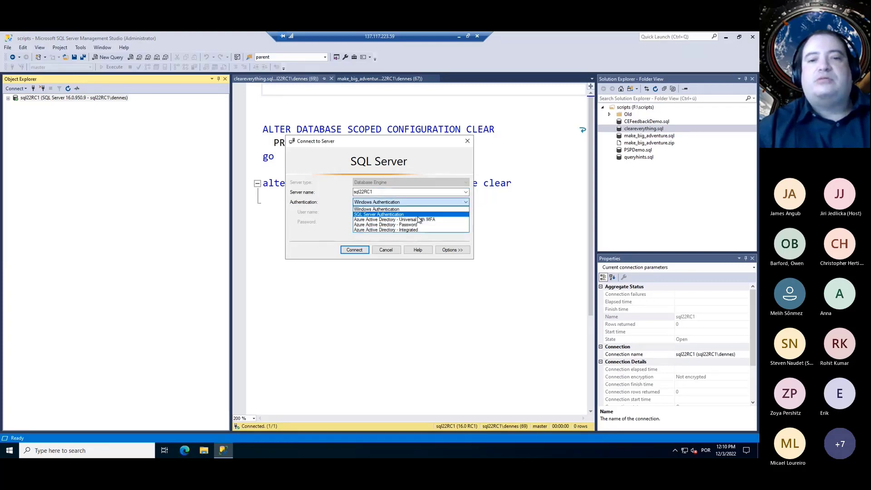
click(412, 215)
click(405, 204)
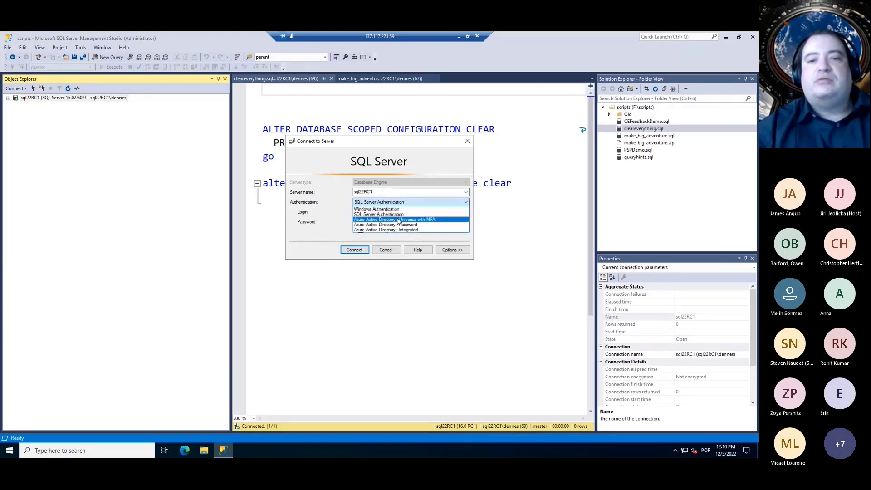
click(396, 220)
click(394, 214)
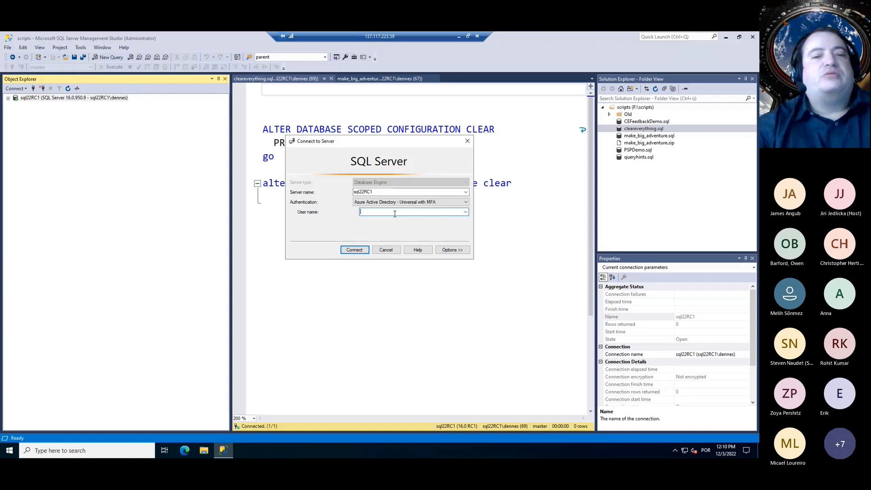
click(374, 252)
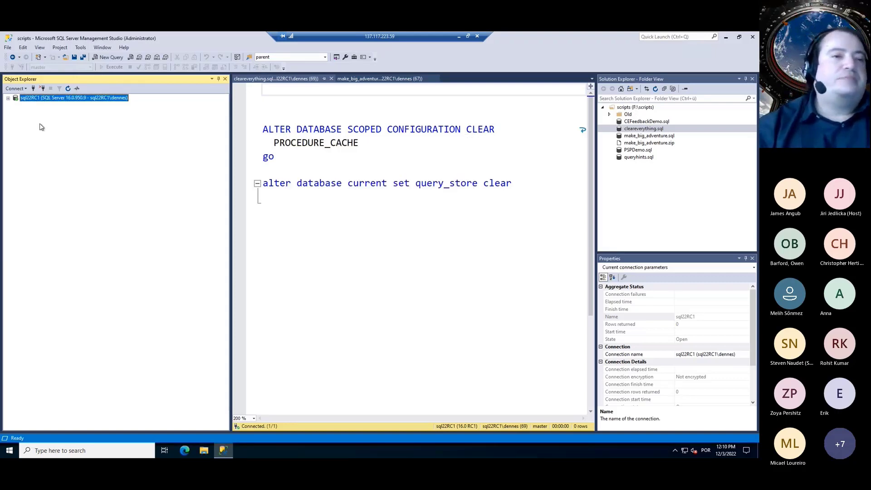
Expand the server's Security logins, select the Azure AD account login, then collapse Security
click(8, 98)
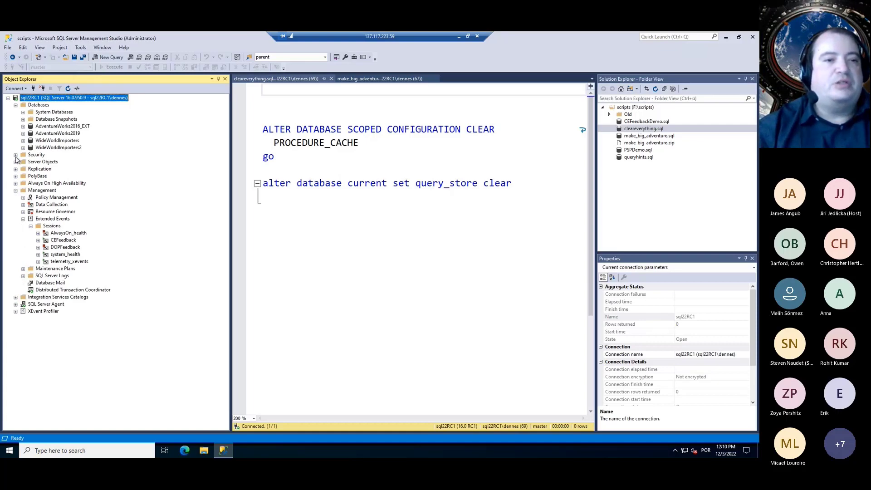
click(16, 155)
click(24, 162)
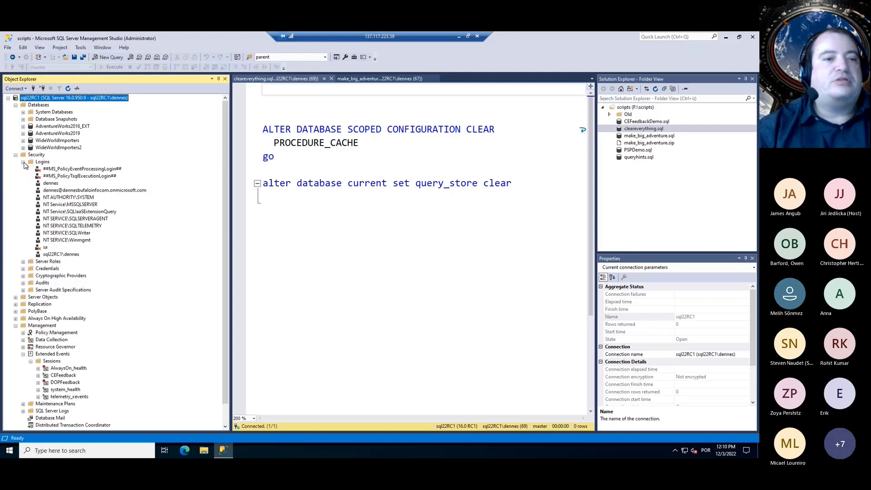
click(121, 190)
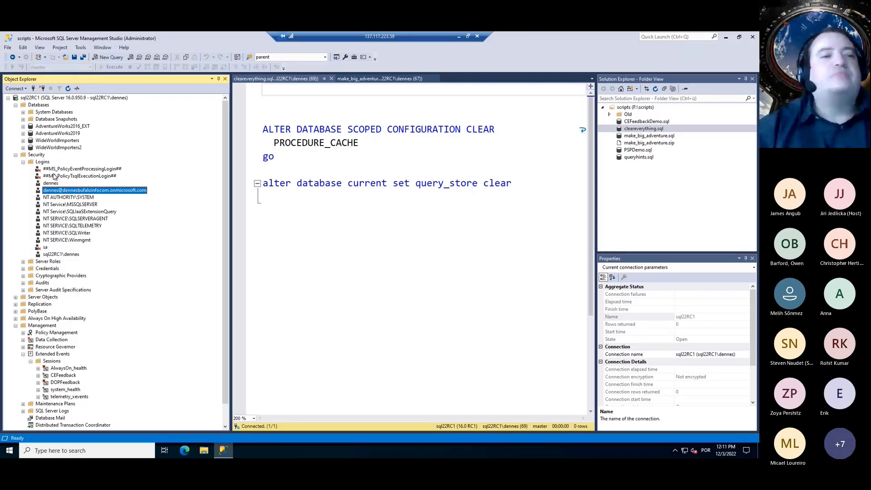
click(15, 155)
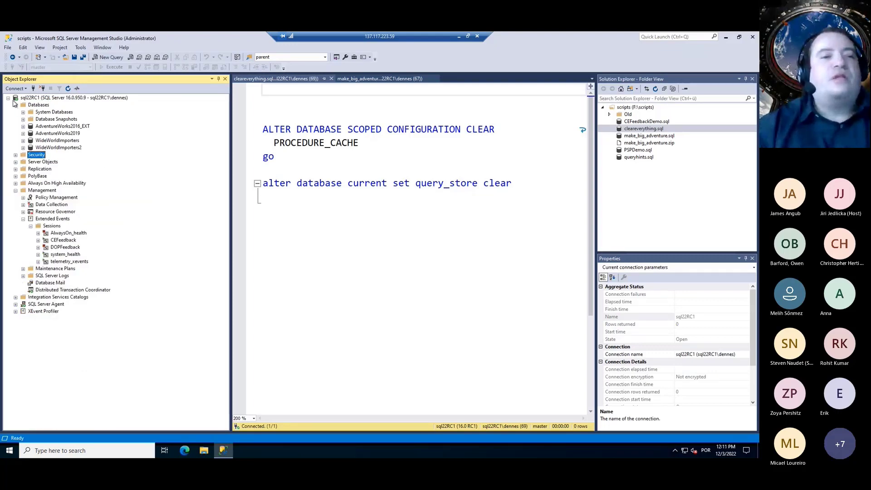
Collapse the server tree and start a new Database Engine connection
click(8, 97)
click(25, 88)
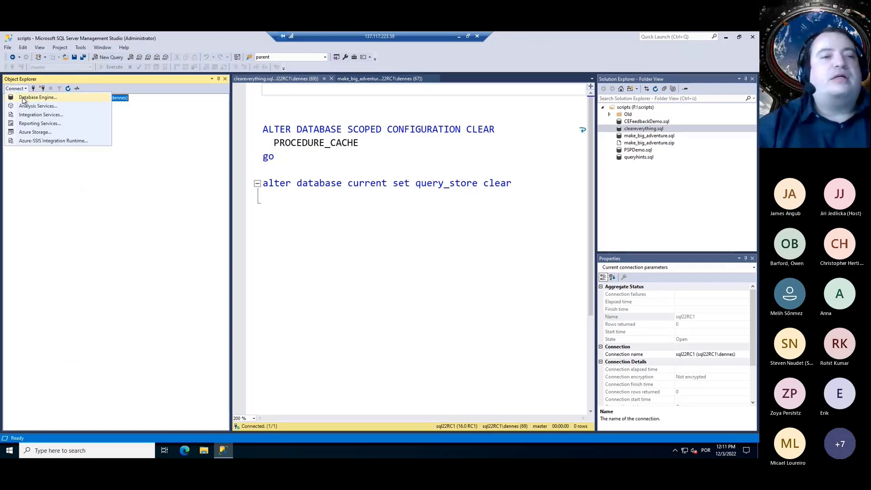
click(25, 98)
Connect to sql22RC1 using Azure Active Directory - Universal with MFA, then dismiss the certificate-trust error
click(406, 202)
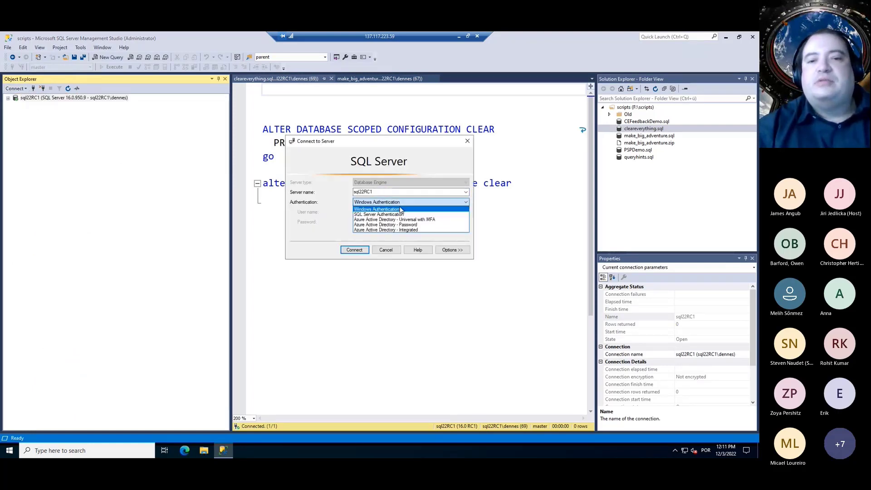
click(393, 220)
click(388, 213)
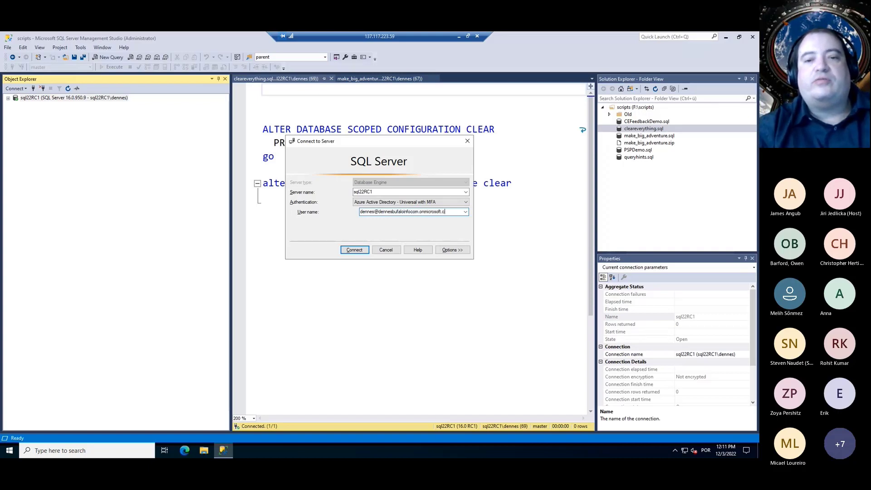
key(Return)
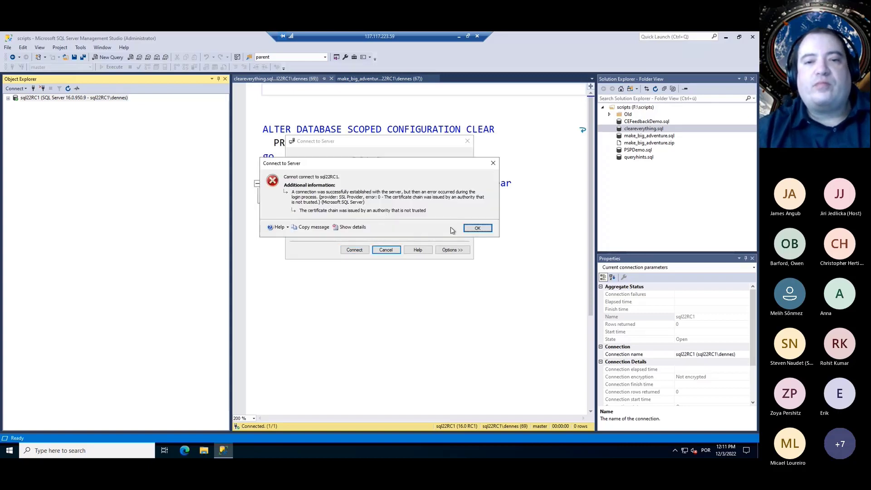
click(475, 228)
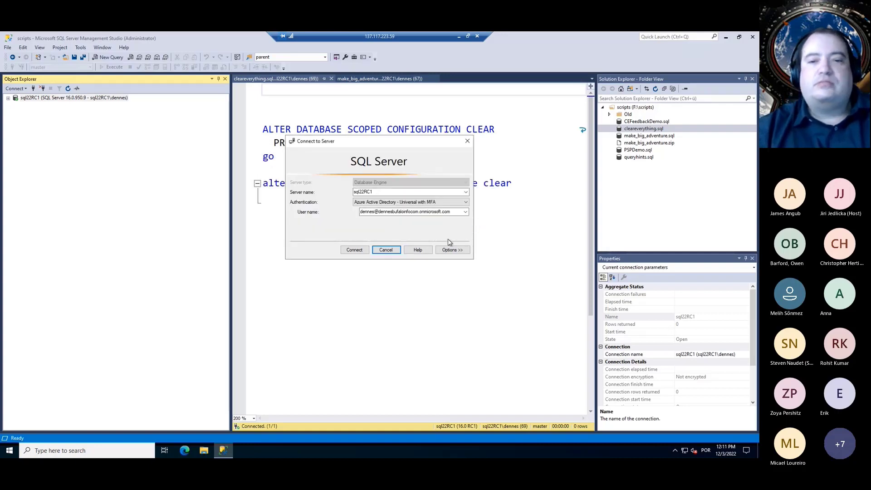
Retry the Azure AD connection with Options expanded, then dismiss the IE block, the sign-in window and the authentication error
click(448, 250)
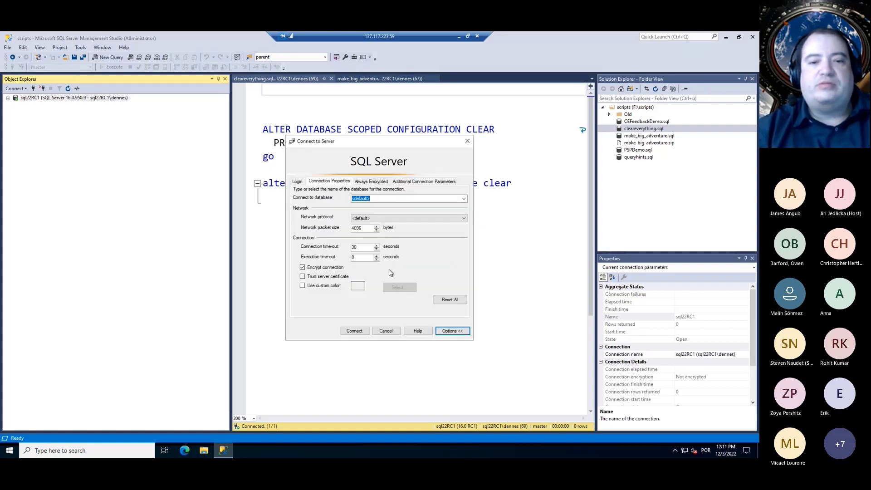
click(356, 332)
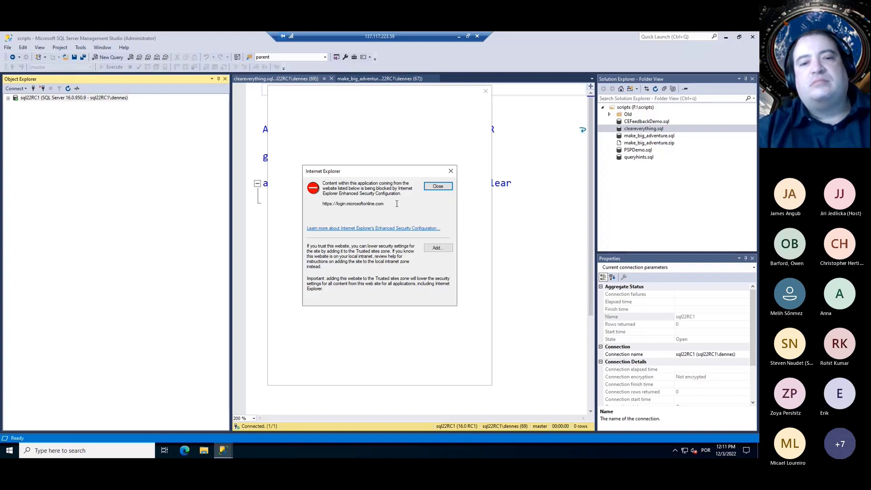
click(431, 190)
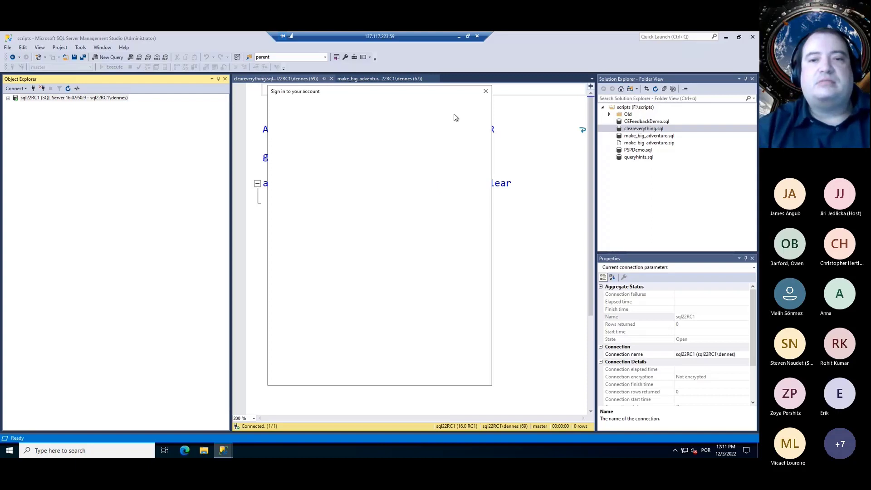
click(485, 92)
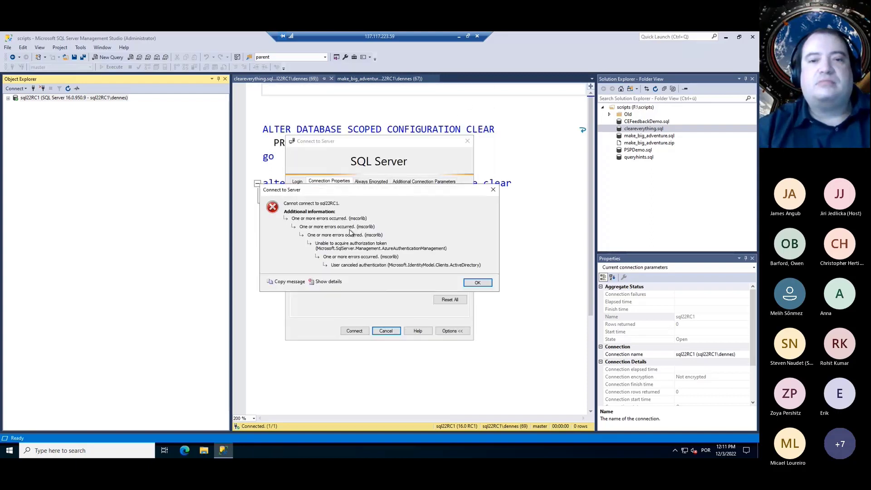
click(470, 282)
click(44, 450)
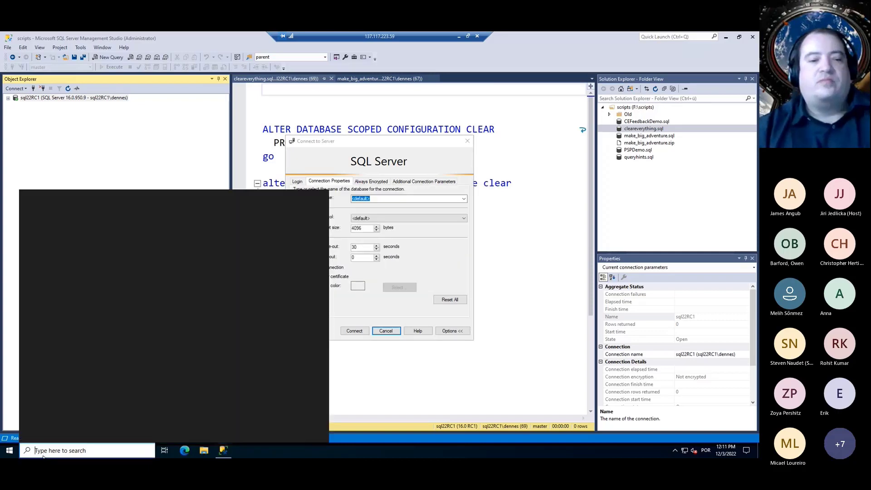
Find Server Manager by searching 'server' and view its Local Server properties
text(server)
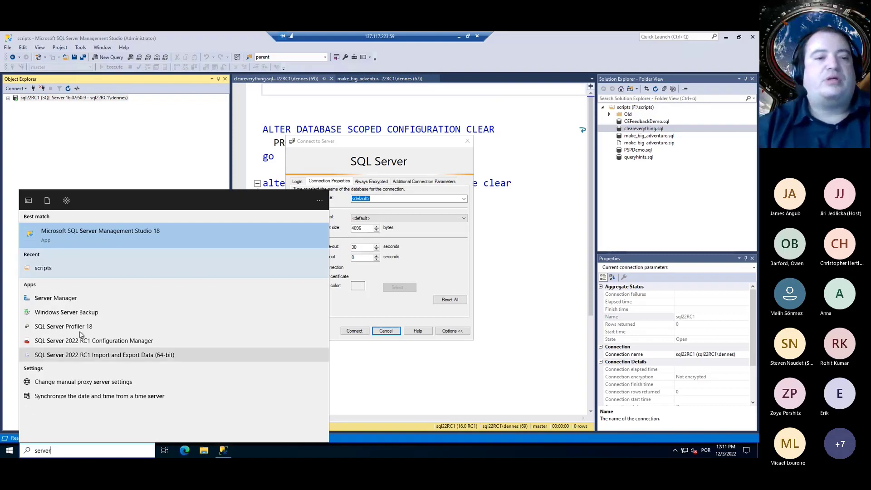
click(77, 297)
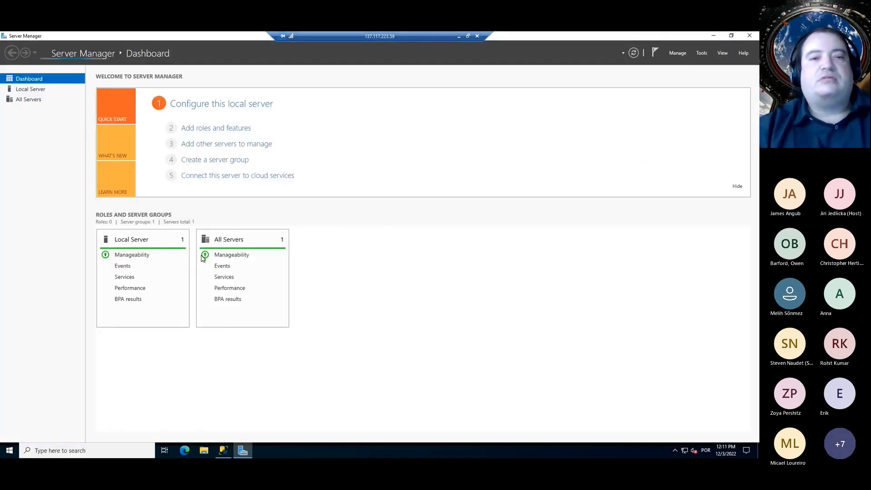
click(30, 89)
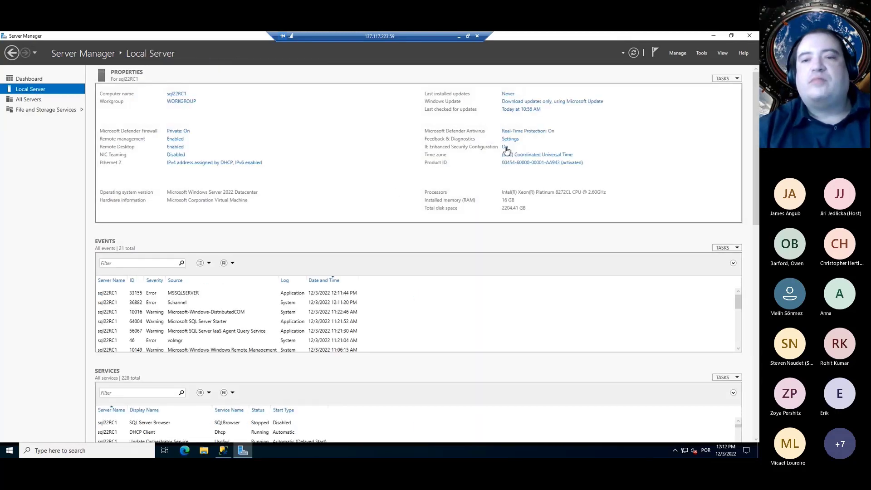
Set IE Enhanced Security Configuration to Off for Administrators and Users, then close Server Manager
click(511, 147)
click(329, 230)
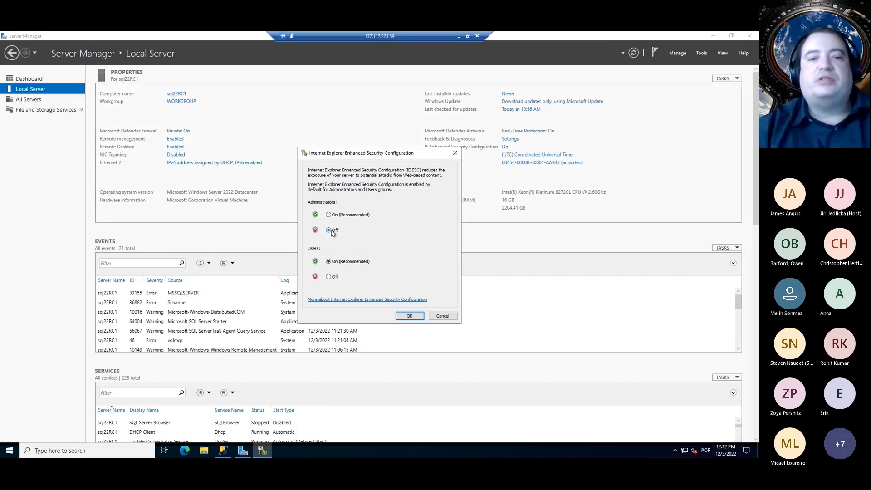
click(328, 276)
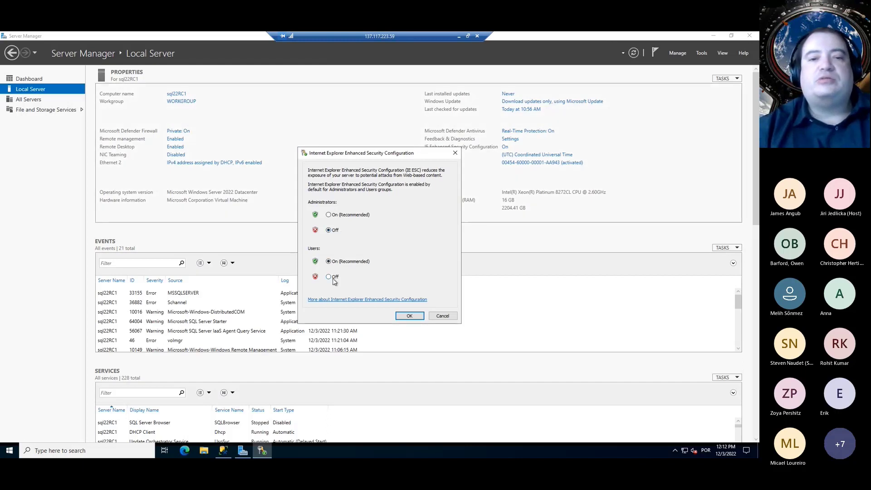
click(410, 316)
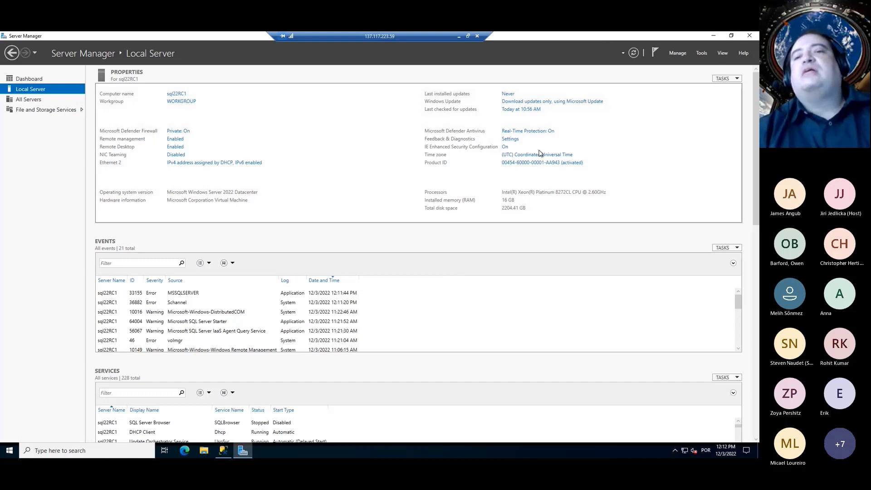
click(749, 37)
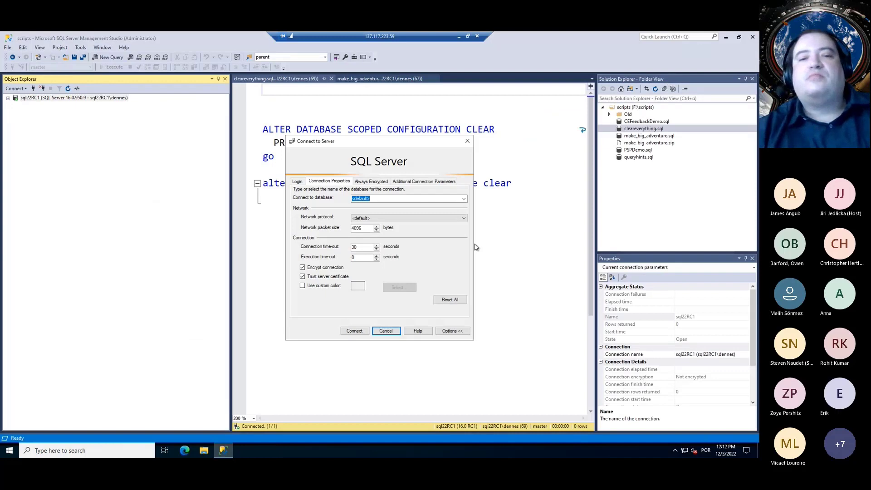
Retry the Azure AD connection, dismiss the IE block and the error, and cancel Connect to Server
click(362, 333)
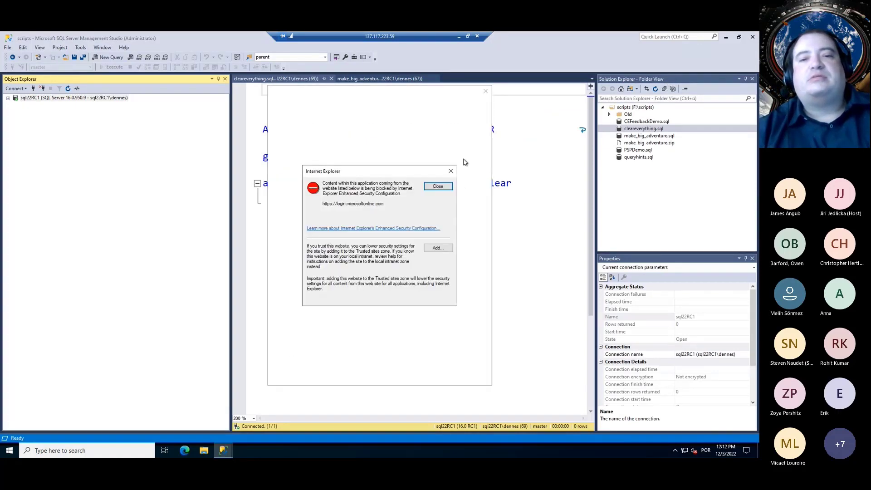
click(451, 171)
click(484, 93)
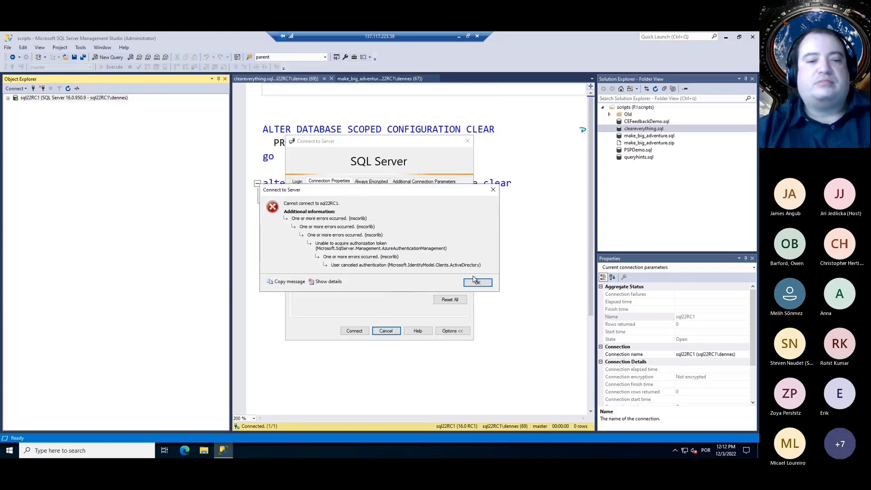
click(476, 282)
click(385, 331)
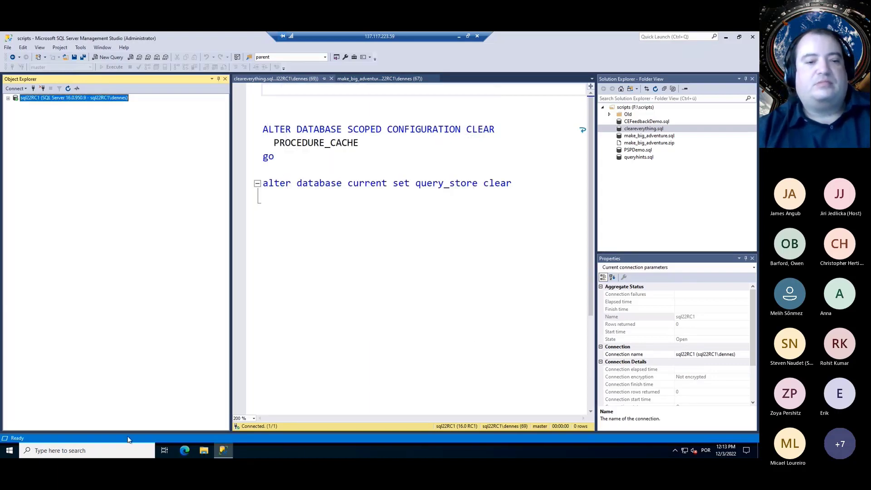
click(113, 450)
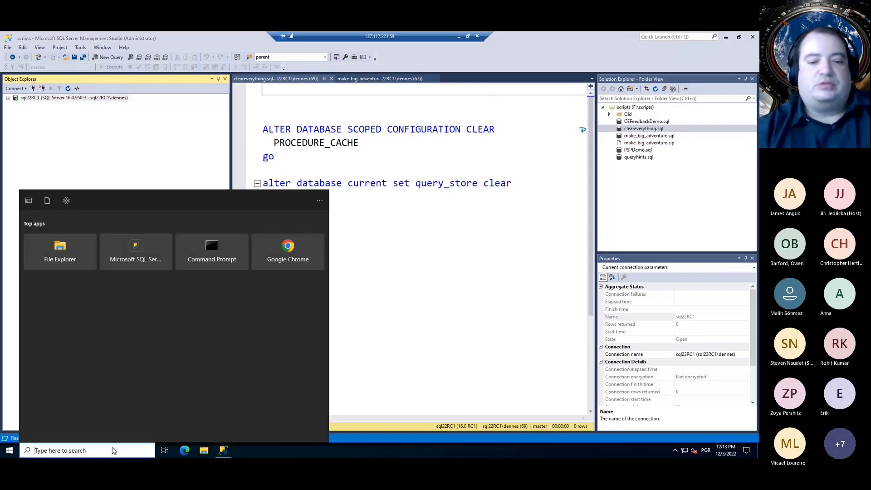
Search 'ssms' and launch a new Microsoft SQL Server Management Studio 18 instance
text(ssms)
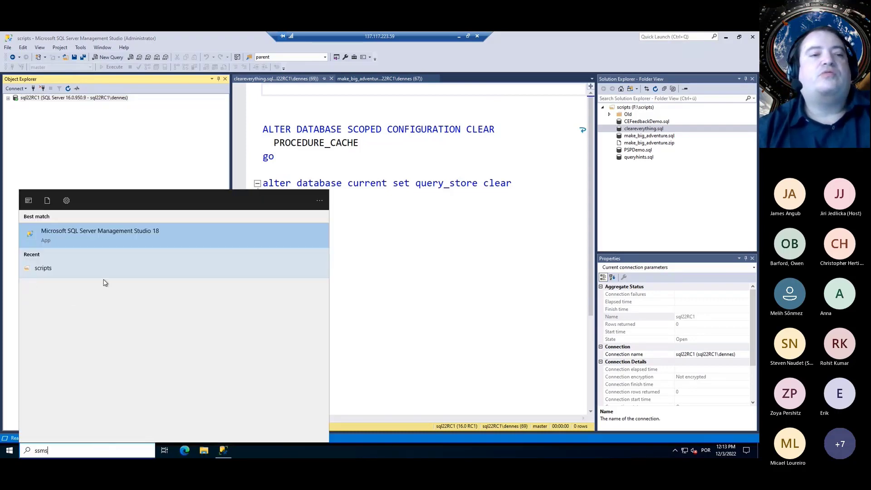
click(103, 236)
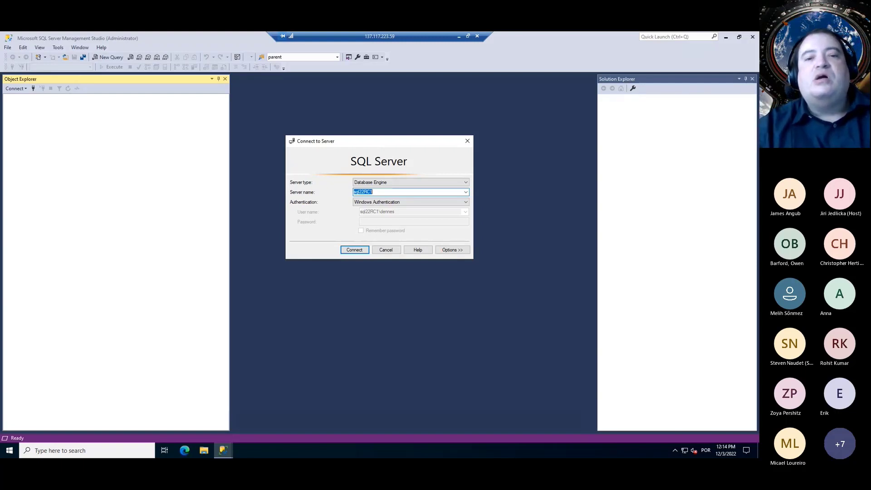
Connect to sql22RC1 with Azure Active Directory - Universal with MFA, entering the Azure AD account's user name
click(433, 205)
click(417, 219)
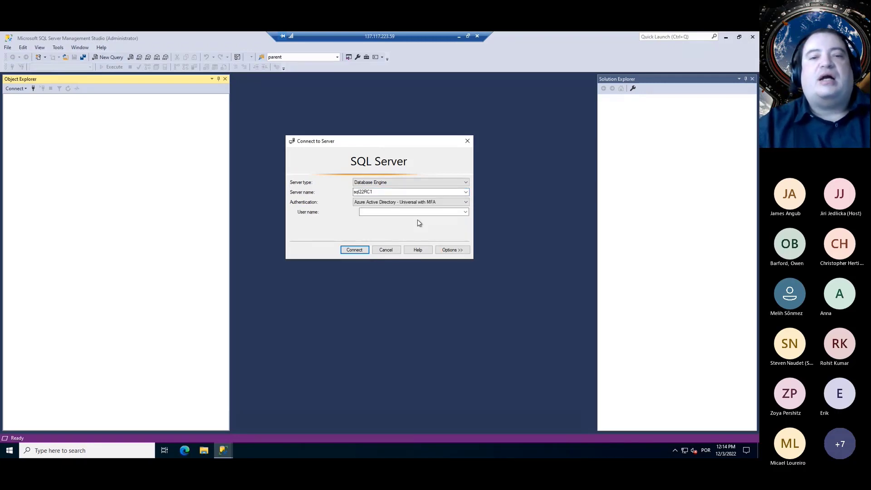
click(417, 212)
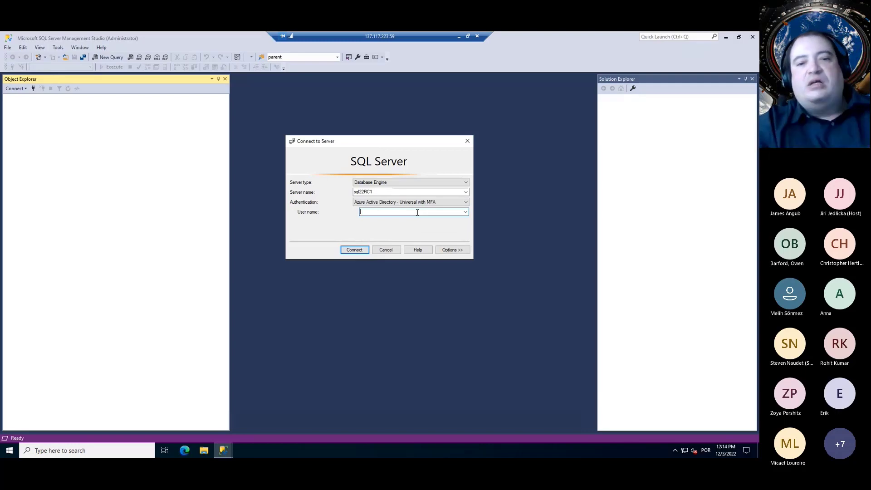
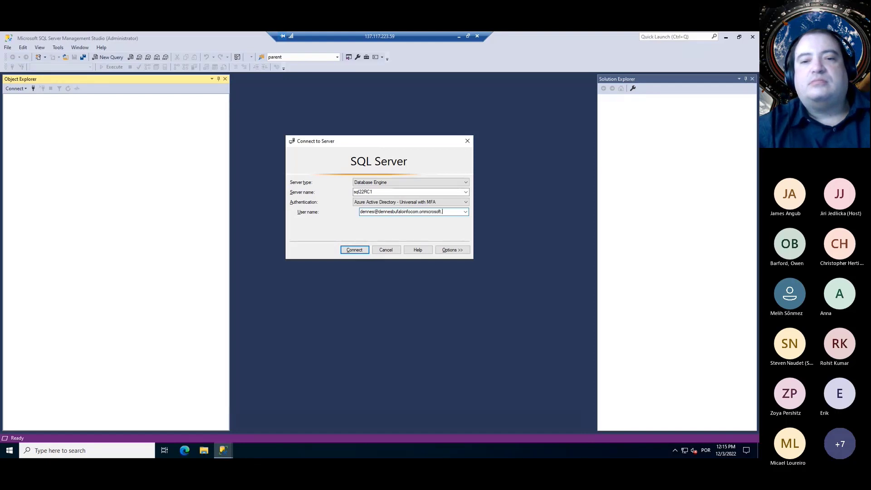
key(Return)
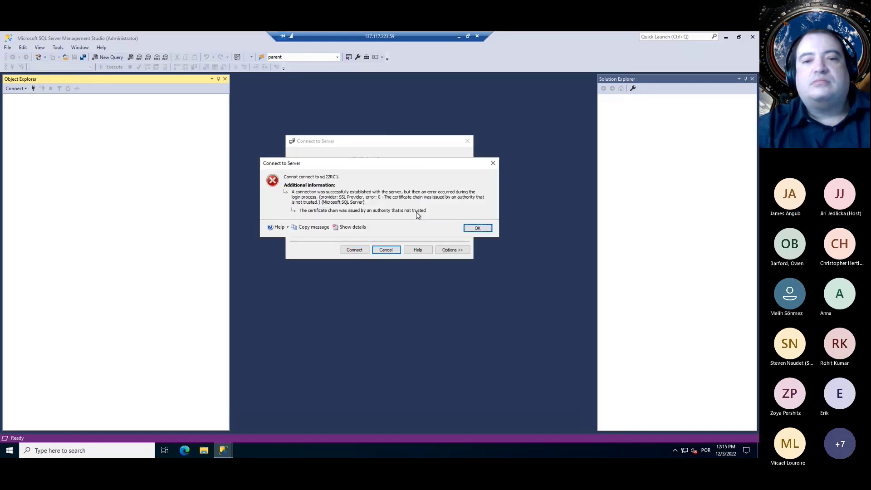
Dismiss the certificate error and reconnect with Trust server certificate enabled in Options
click(476, 227)
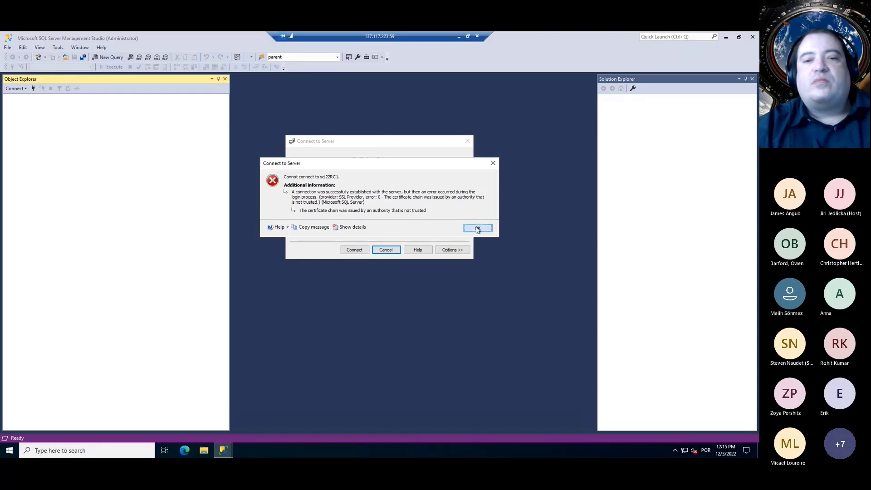
click(450, 250)
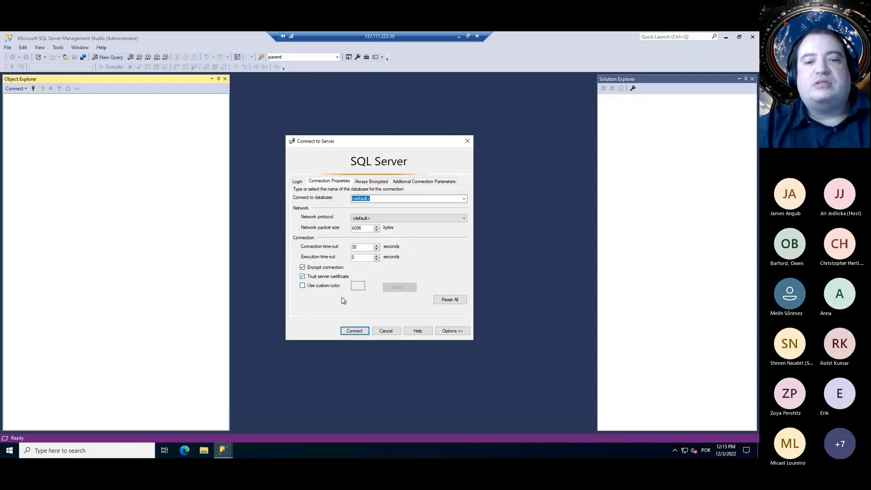
click(364, 333)
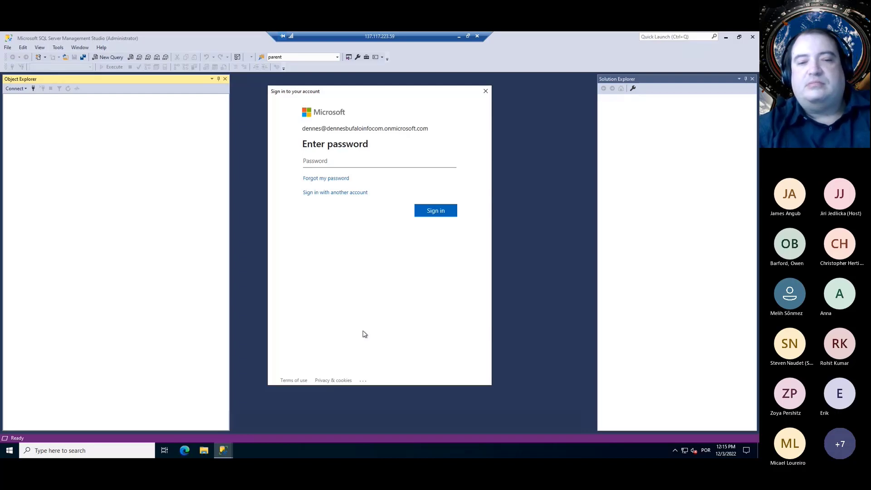
Enter the Azure AD account password, re-enter it after the incorrect-password error, and sign in
key(Return)
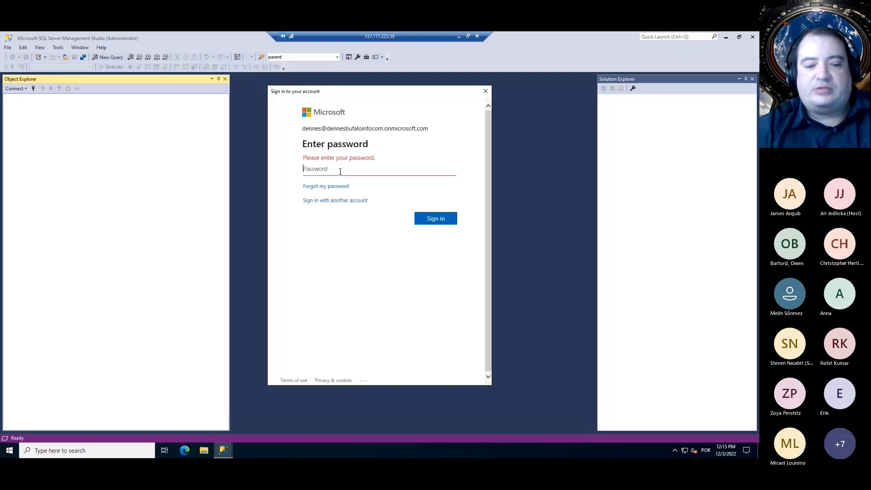
text(••••)
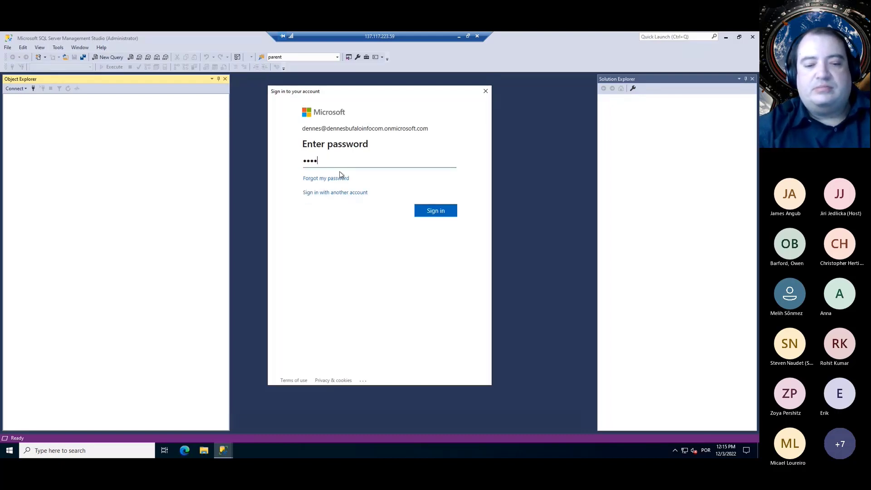
text(••••••)
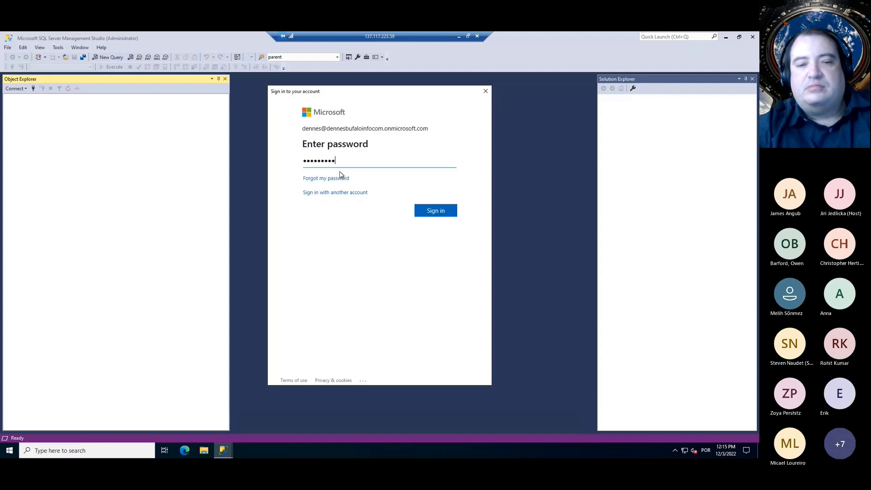
key(Return)
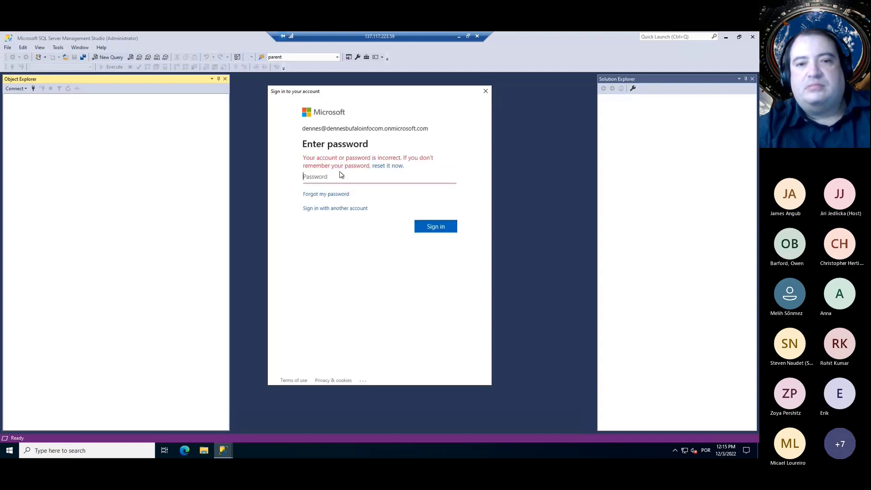
text(•)
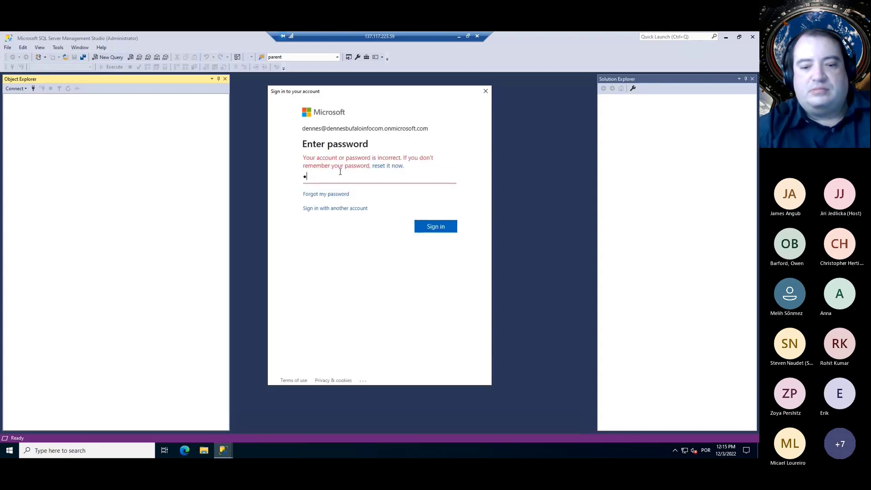
text(••••••)
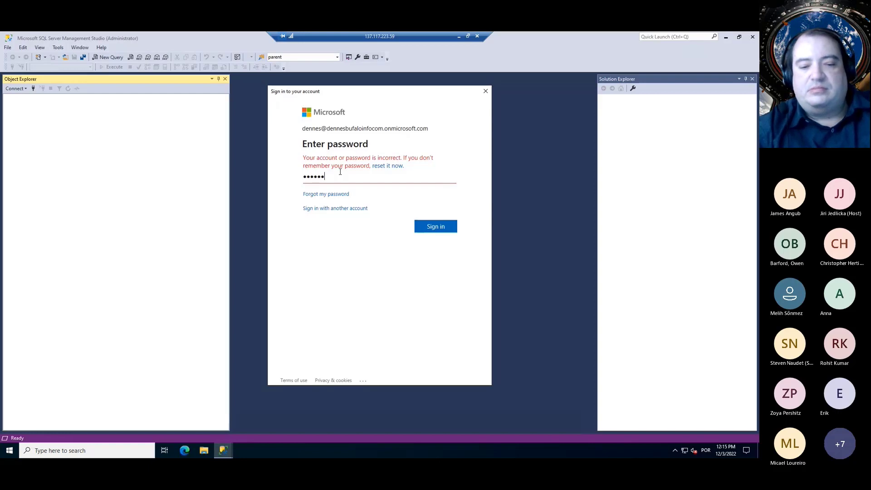
text(•••)
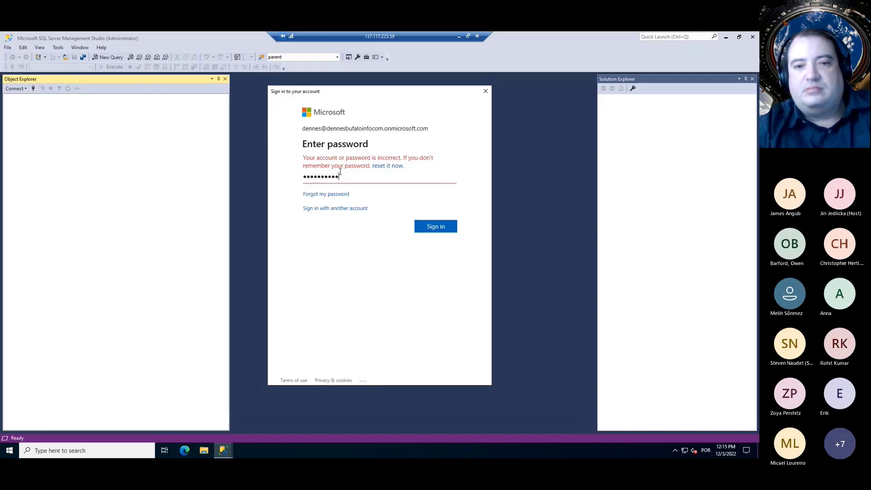
key(Return)
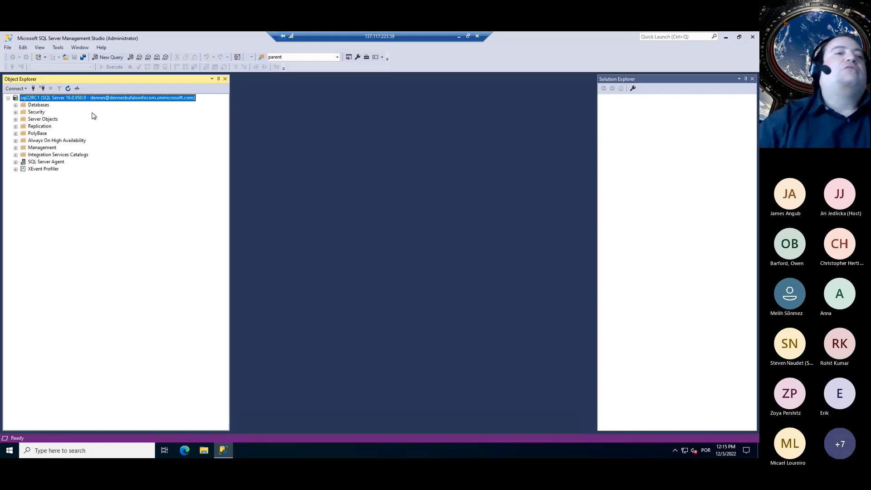
Expand the Databases folder in Object Explorer, then minimize the remote session to return to the portal
click(16, 105)
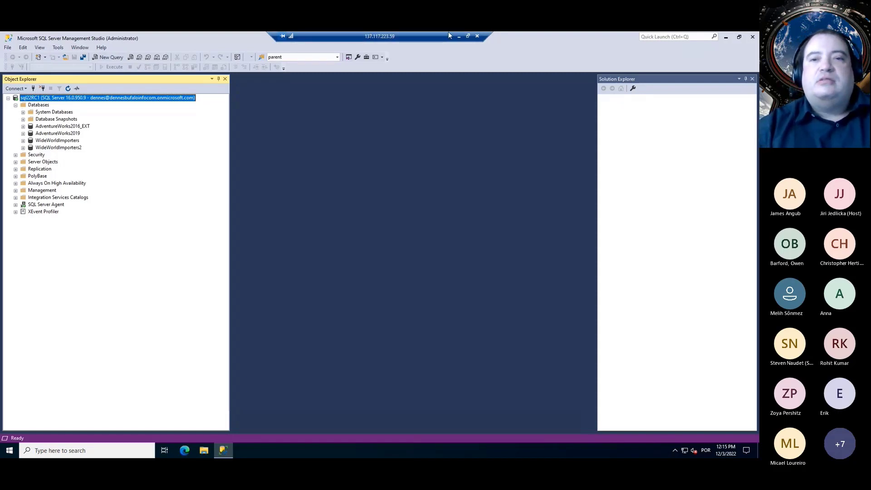
click(459, 38)
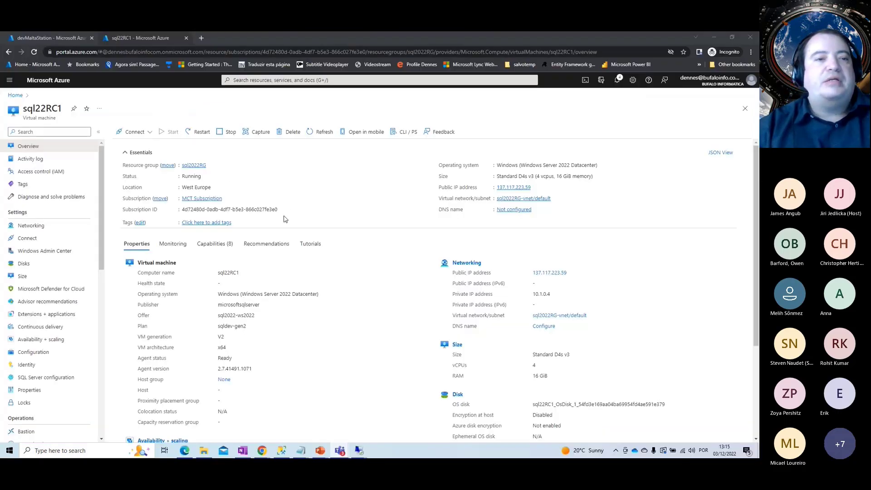
Go through resource group sql2022RG to the sql22RC1 SQL virtual machine's Security Configuration page
click(196, 166)
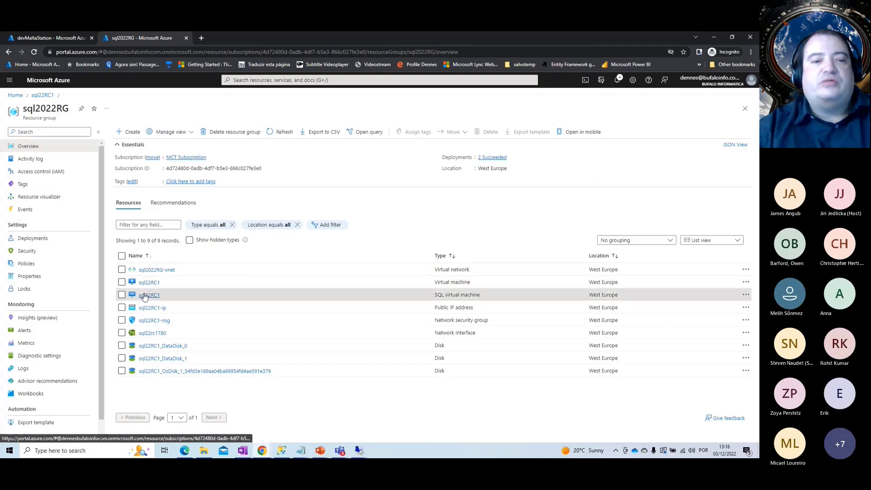
click(149, 294)
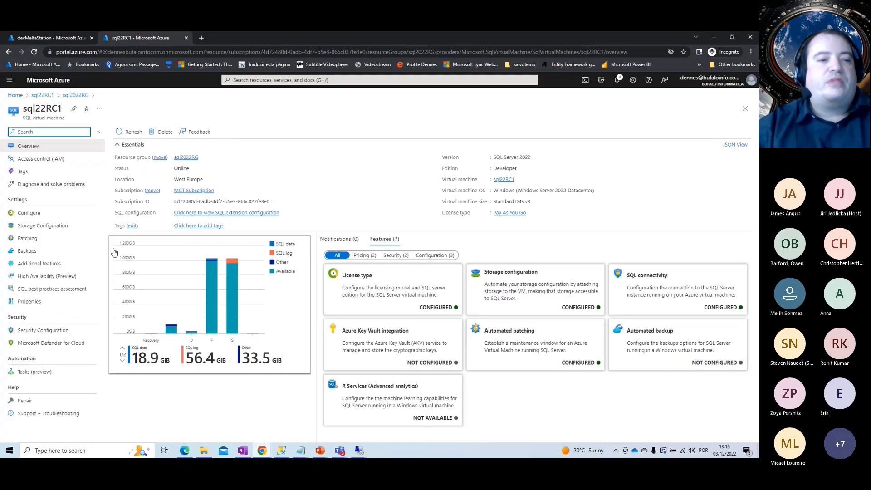
click(47, 331)
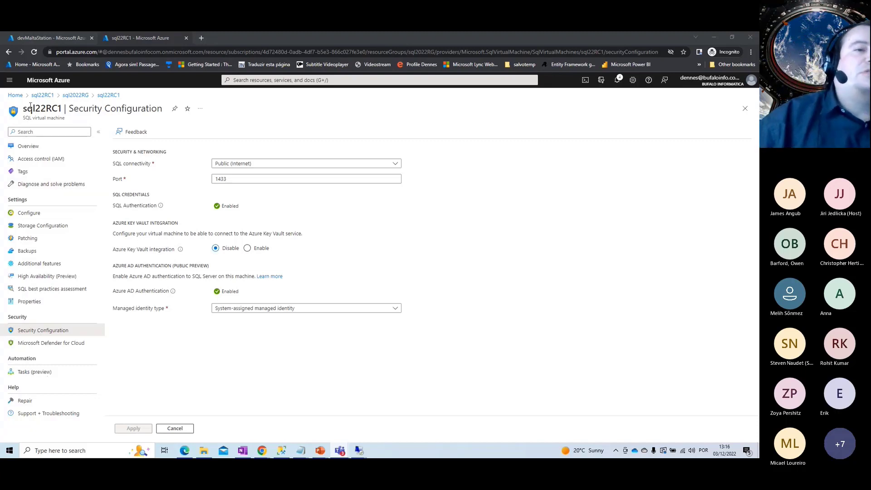
Go back to the Azure portal Home page via the Home breadcrumb
click(15, 95)
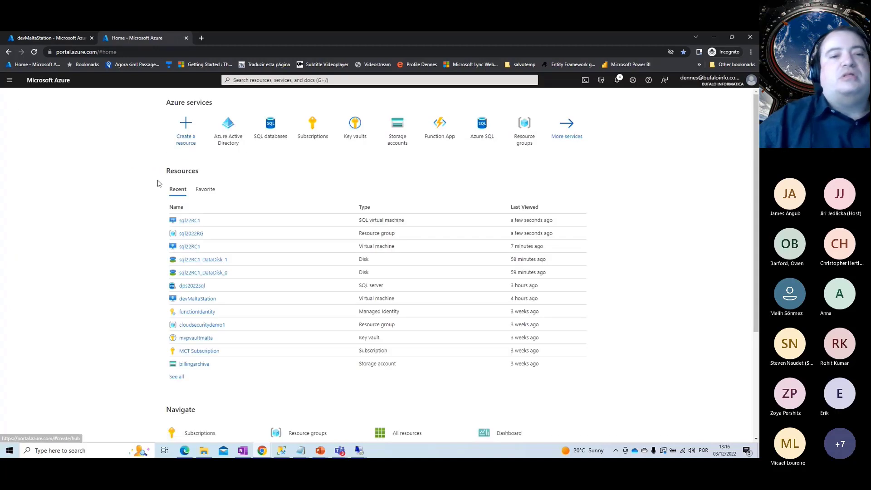